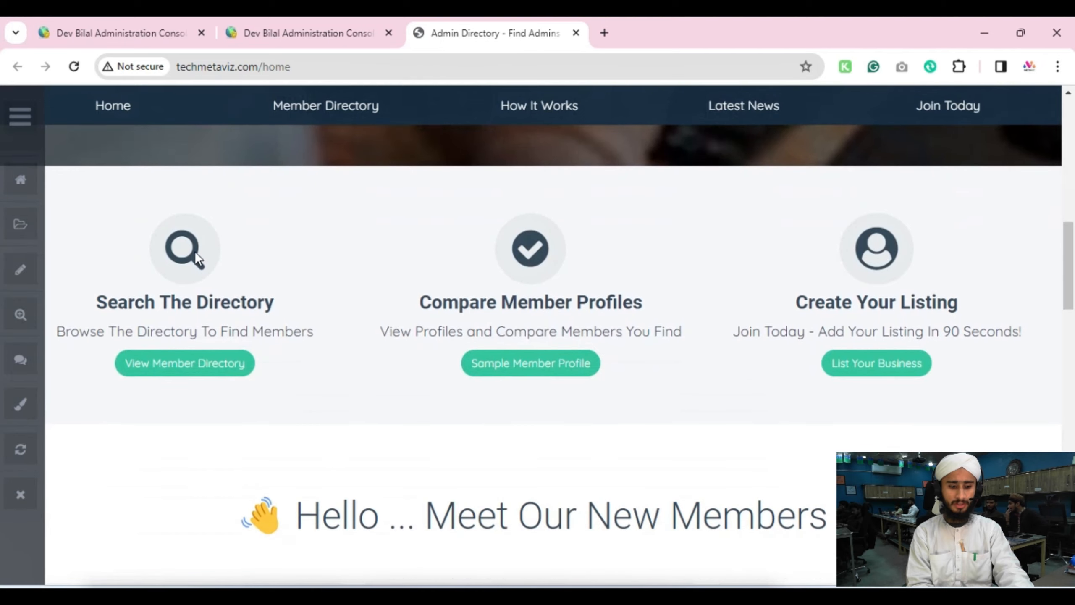
Look through the live homepage's sections and examine the hero title text
scroll(345, 335, "down", 6)
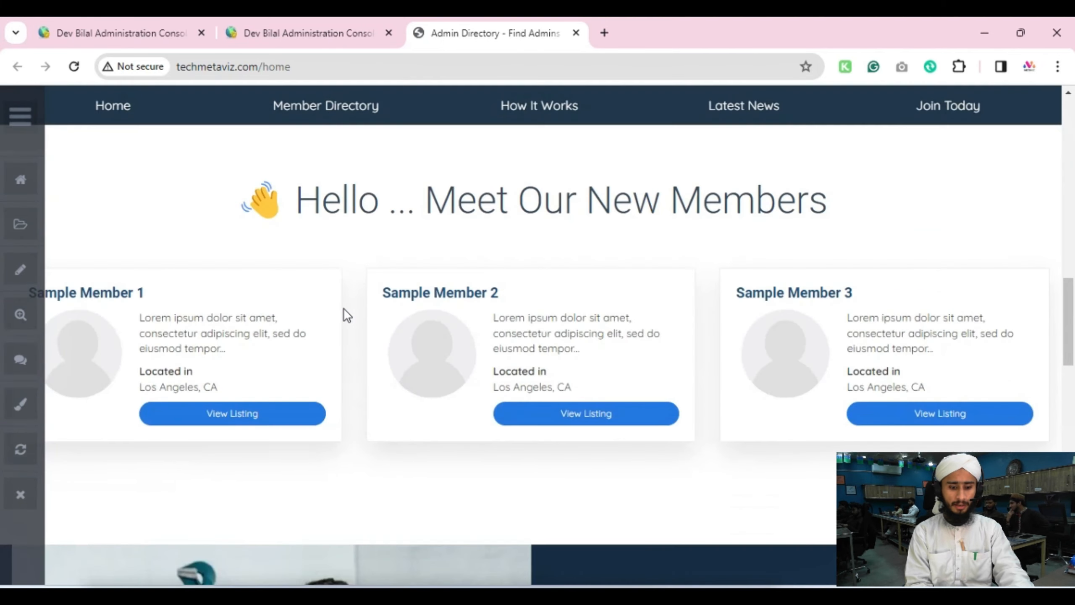
scroll(360, 271, "down", 3)
scroll(497, 220, "up", 3)
scroll(366, 297, "down", 4)
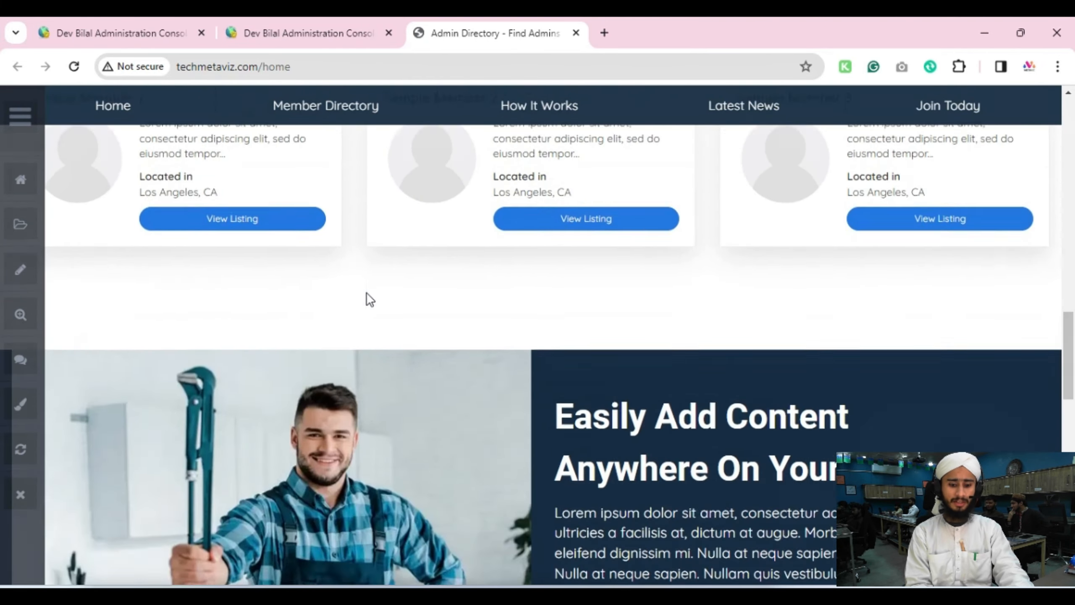
scroll(366, 297, "up", 15)
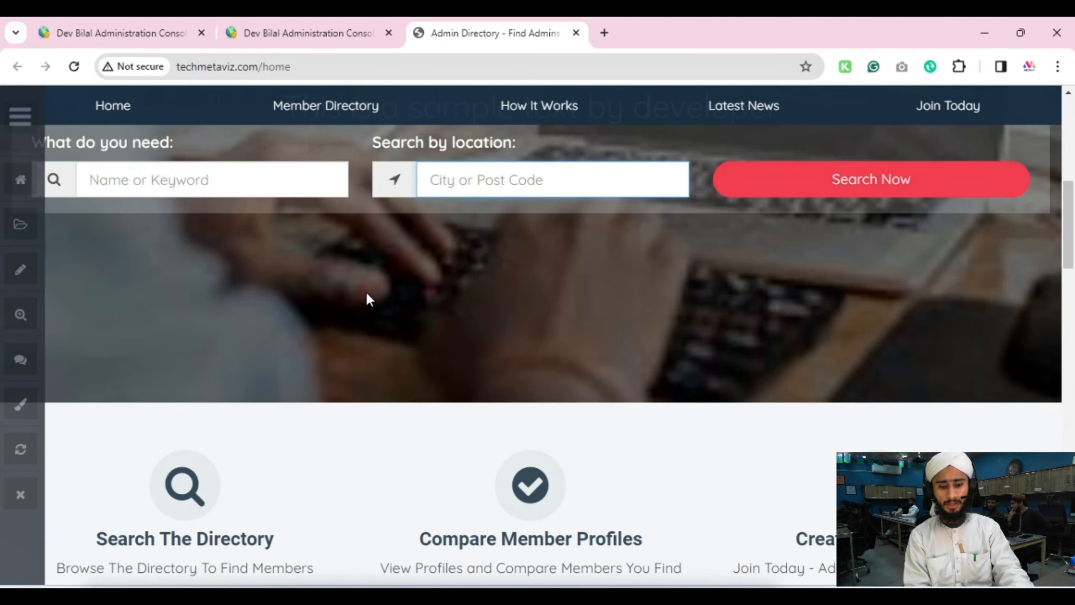
scroll(367, 299, "up", 5)
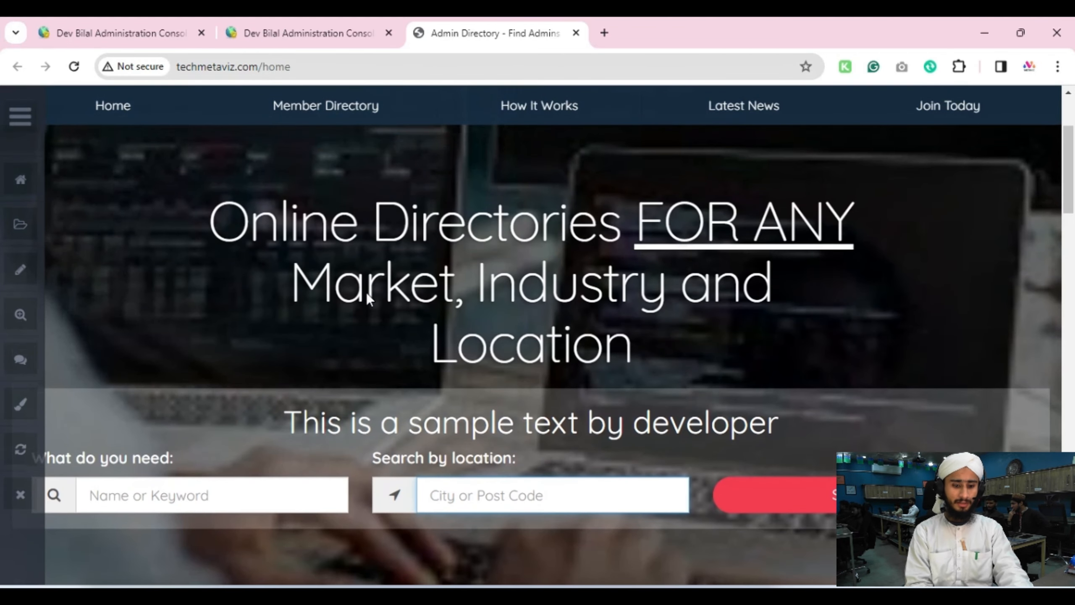
scroll(367, 292, "up", 3)
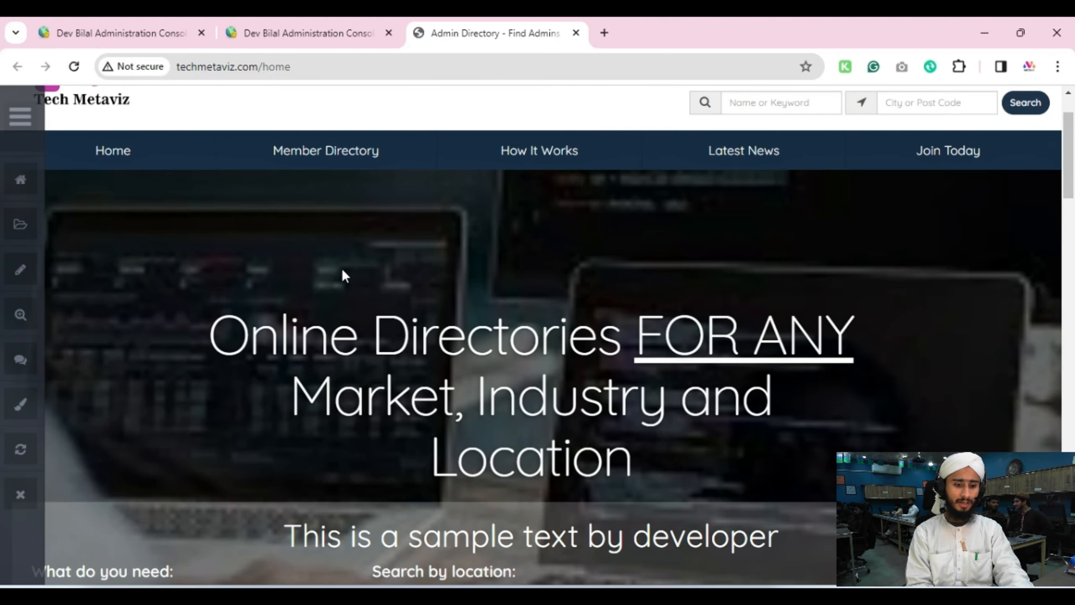
scroll(342, 269, "up", 2)
left_click_drag(254, 410, 633, 542)
From the admin dashboard, open Design Settings in a new browser tab placed beside it and show the Homepage settings
left_click(148, 33)
mouse_move(59, 342)
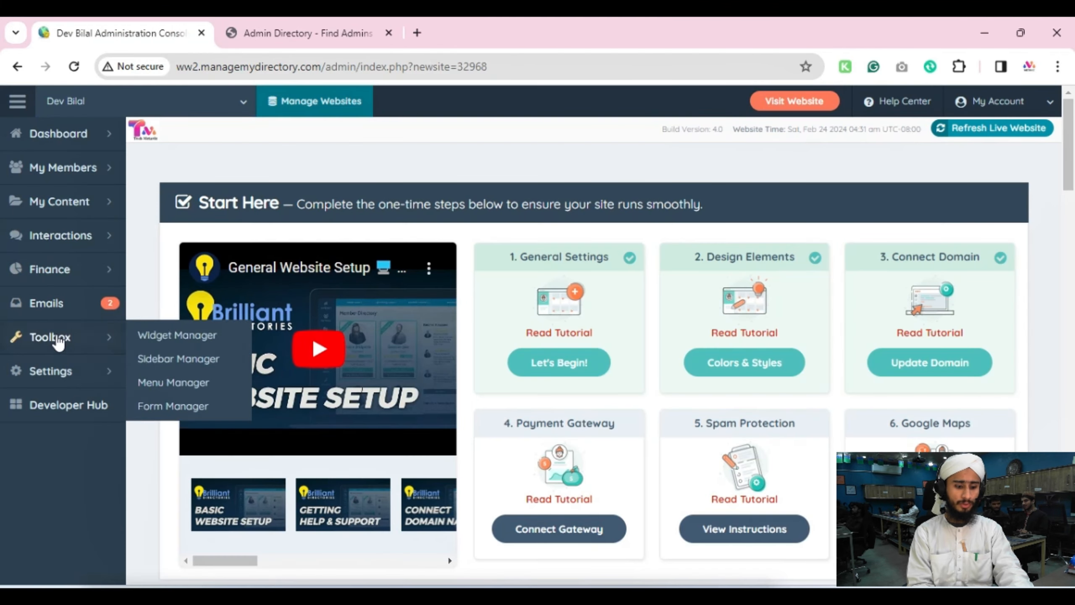
mouse_move(70, 375)
right_click(175, 392)
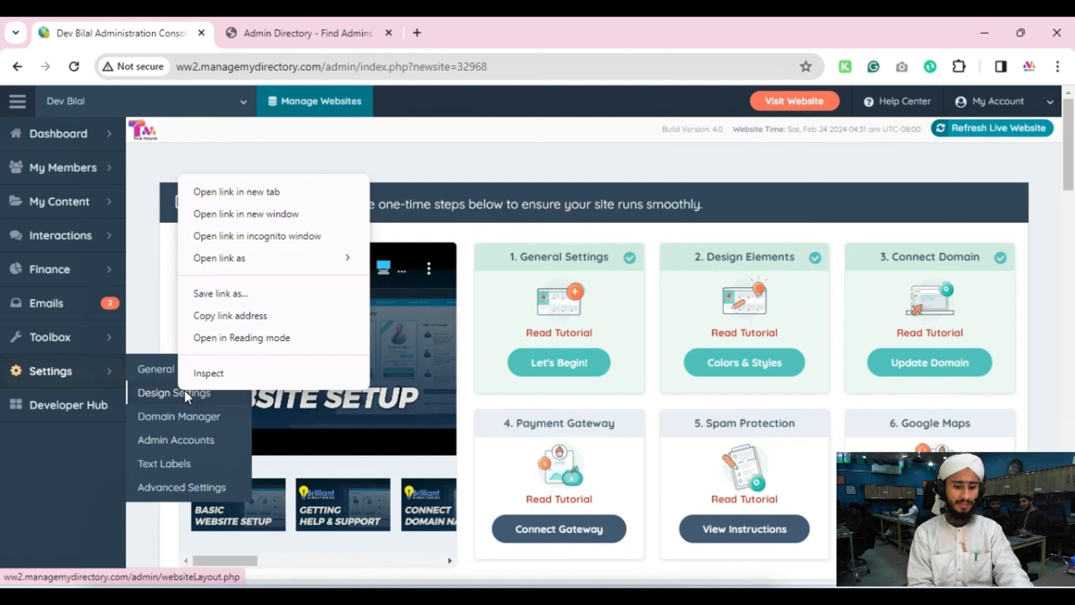
left_click(267, 194)
left_click_drag(459, 30, 284, 30)
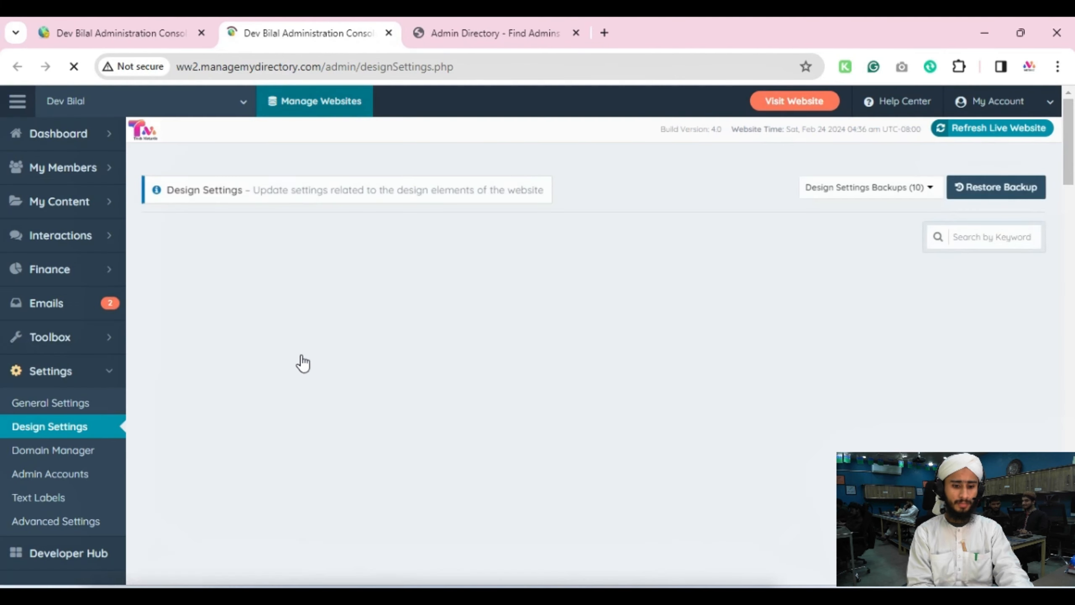
left_click(265, 249)
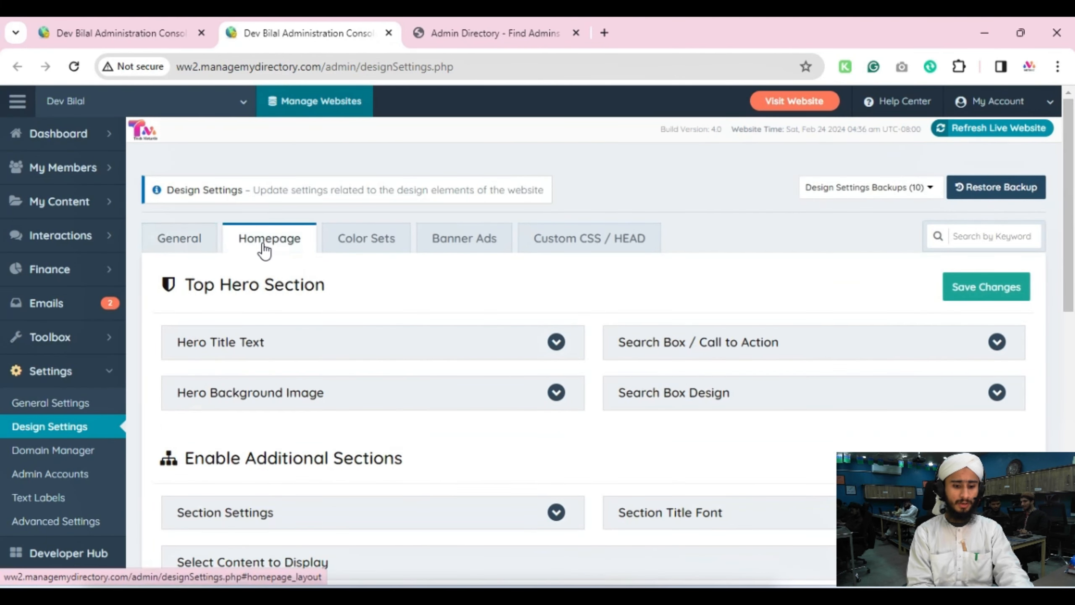
Expand the Hero Title Text settings and enlarge the main title and sub-title text boxes
scroll(320, 351, "down", 3)
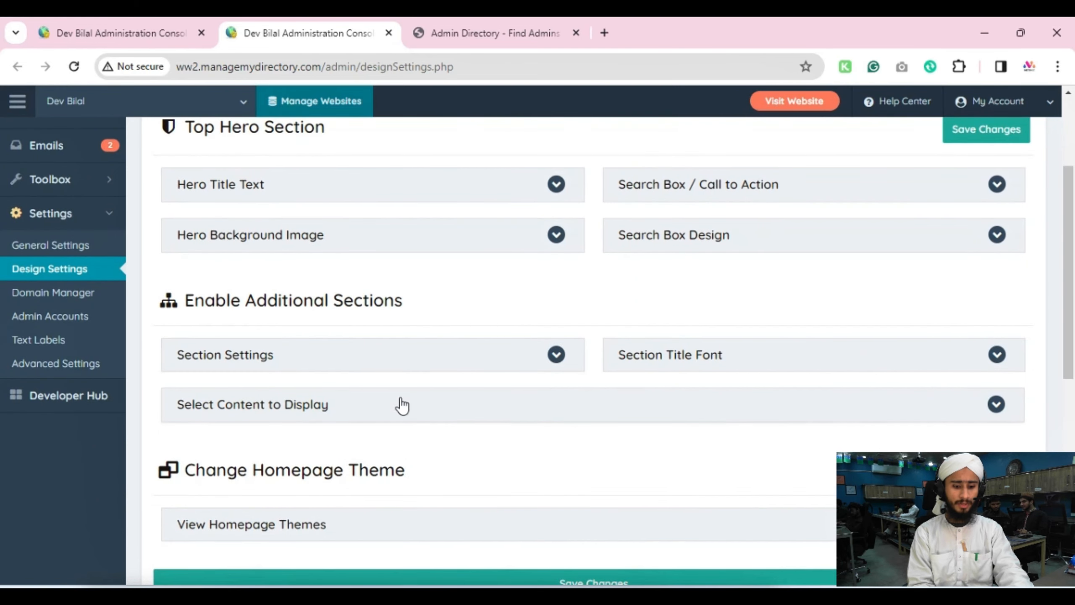
left_click(329, 197)
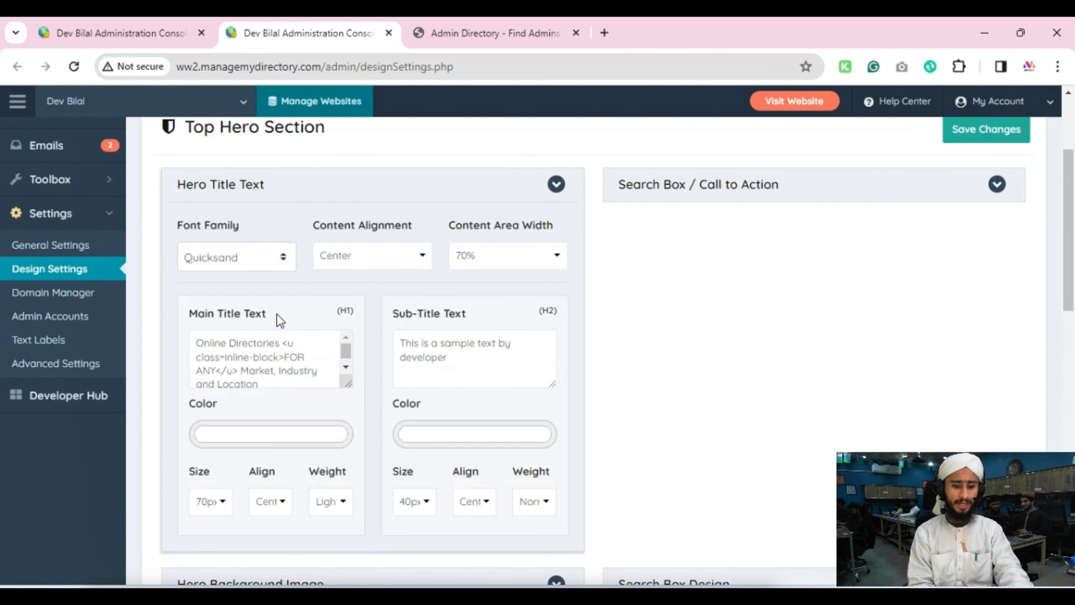
left_click_drag(347, 384, 349, 493)
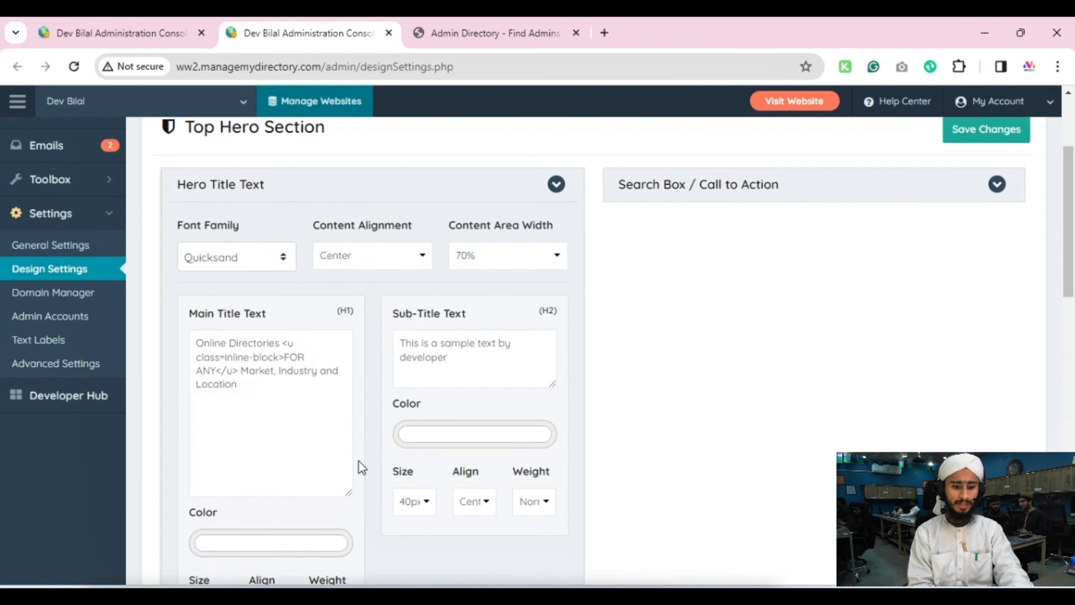
left_click_drag(552, 385, 553, 497)
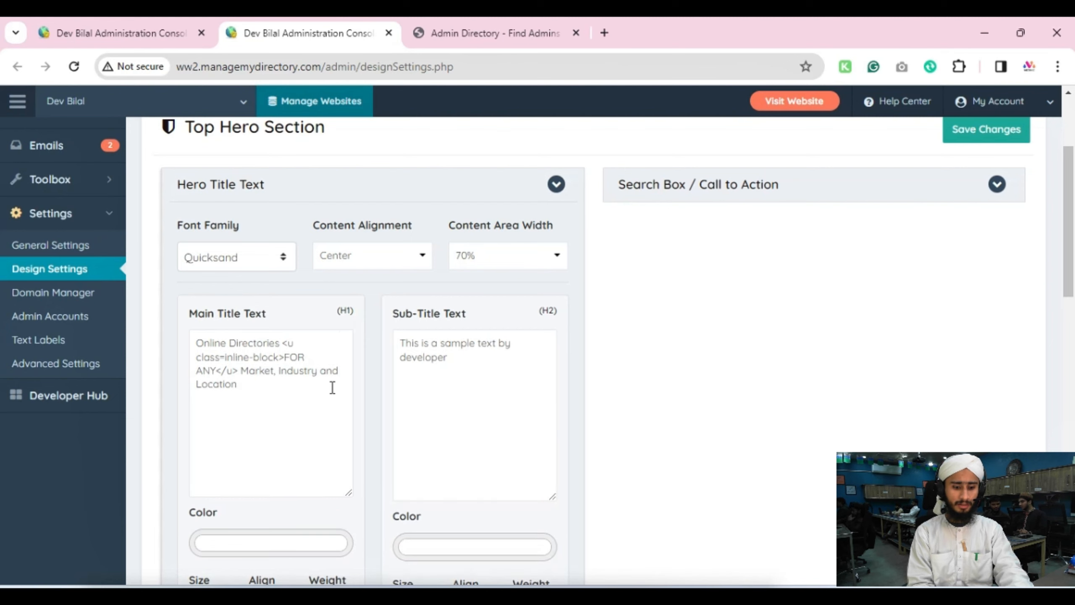
Replace the main title with an "I am" introduction giving the developer's name, followed by ", I am here to Provide my services on Brilliant Directories"
left_click(270, 401)
left_click_drag(255, 389, 187, 346)
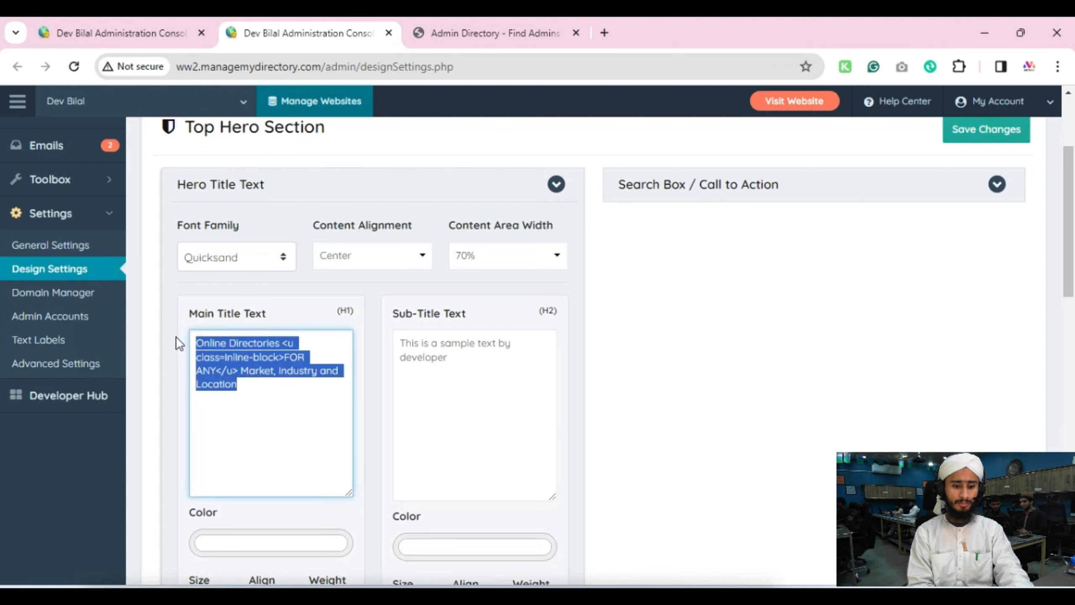
key("BackSpace")
type("I am Dev Bilal")
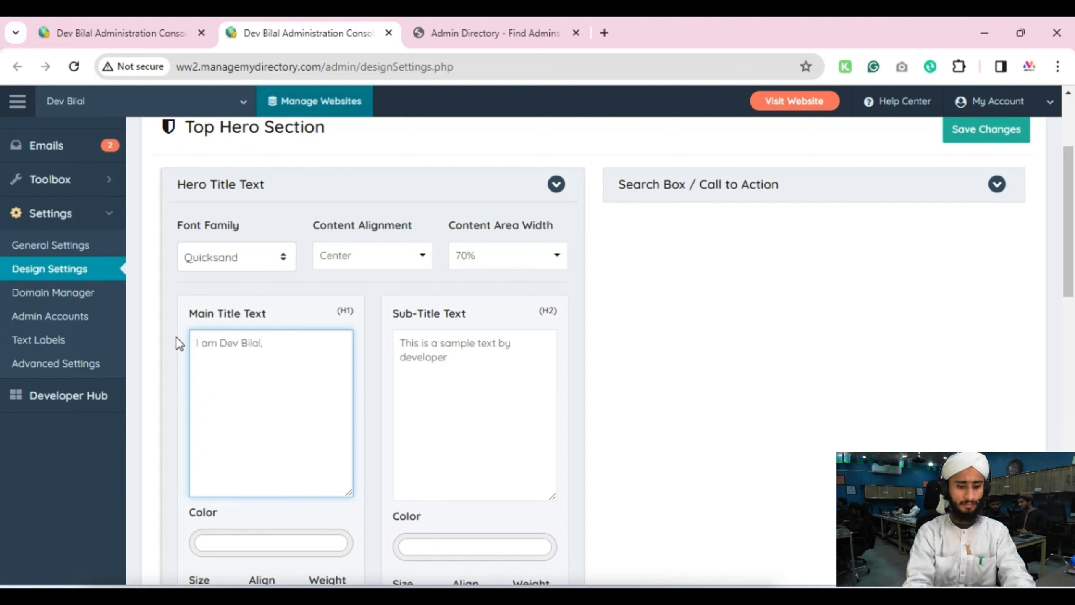
type(", I am here to Provide my services on Brilliant Directoriew")
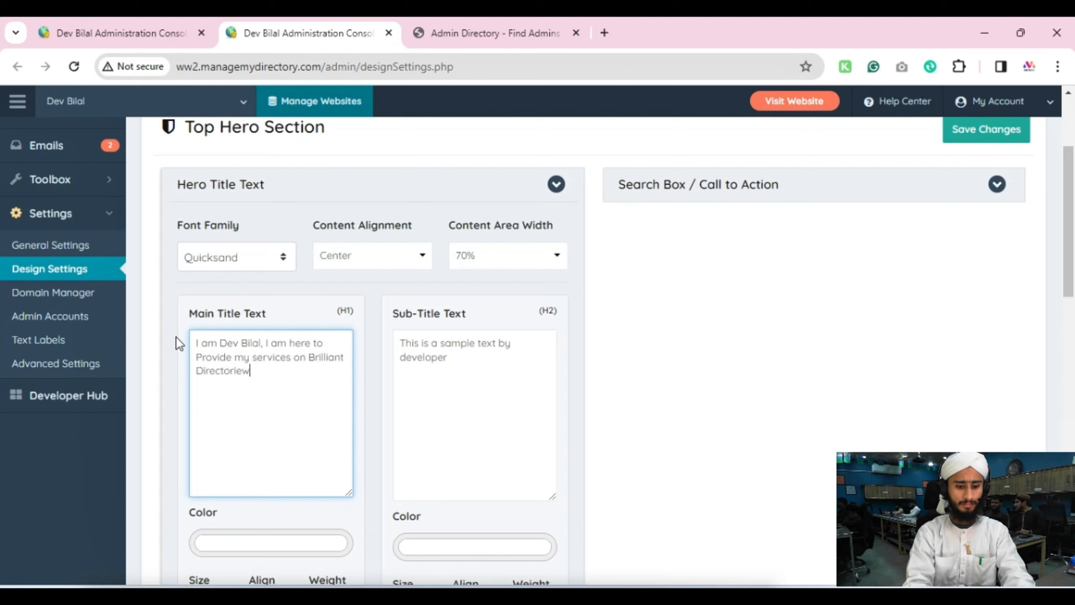
key("BackSpace")
type("s on Brilliant Directories")
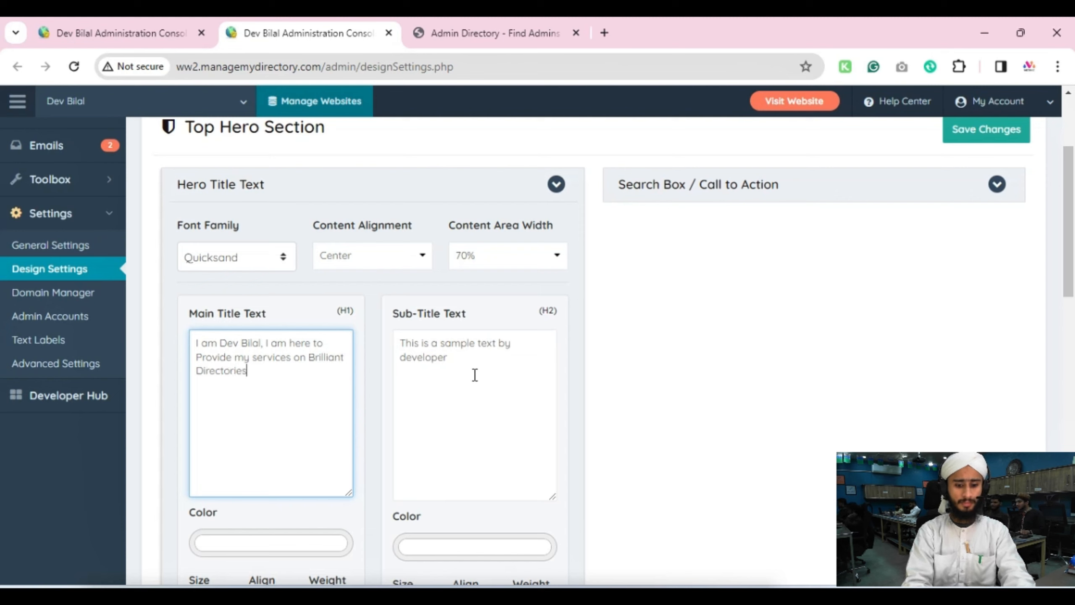
Replace the sub-title text with "I have customised more than 400 websites on brilliant directories"
left_click(475, 374)
left_click_drag(475, 375, 393, 357)
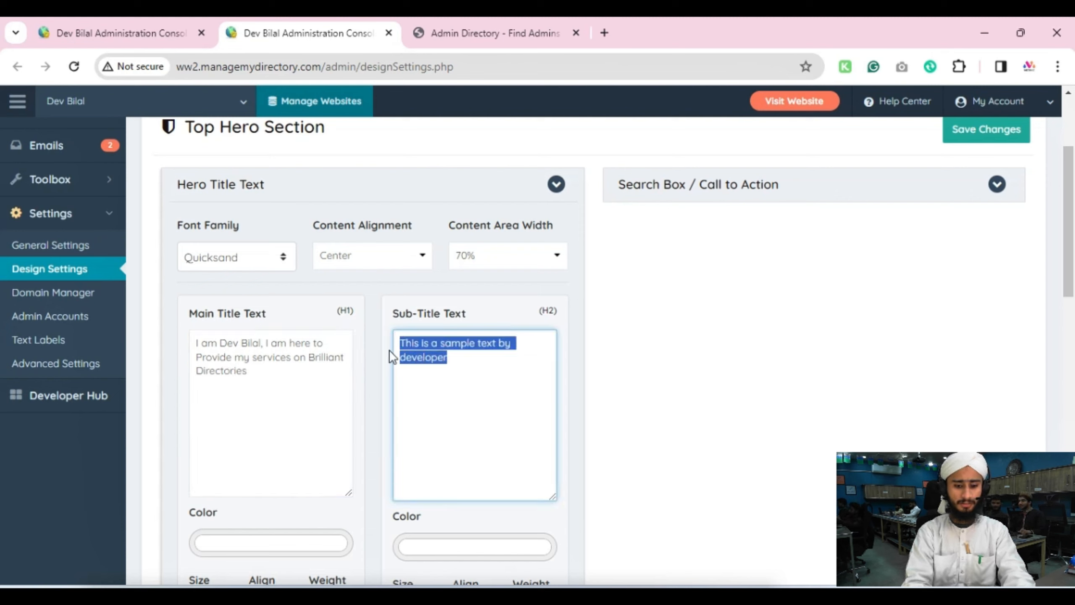
key("BackSpace")
type("I hav")
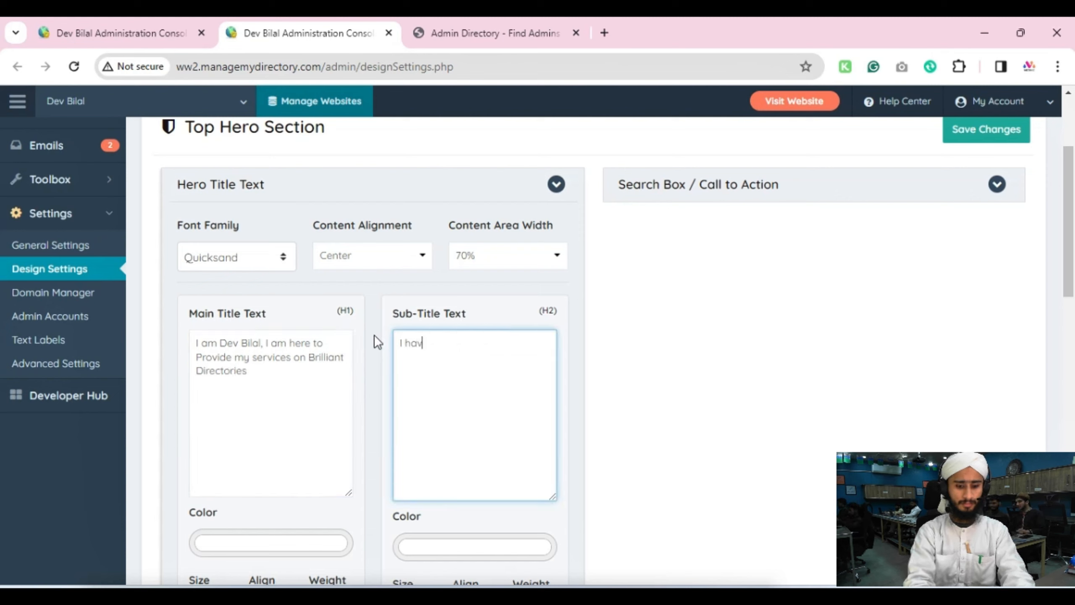
type("e customised mo")
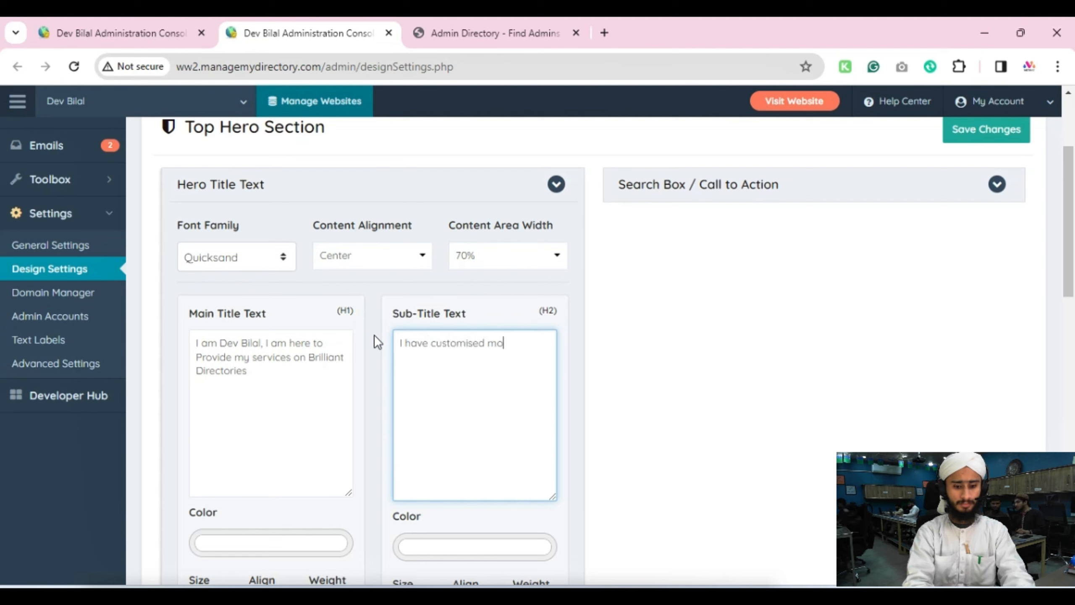
type("re than 400 website")
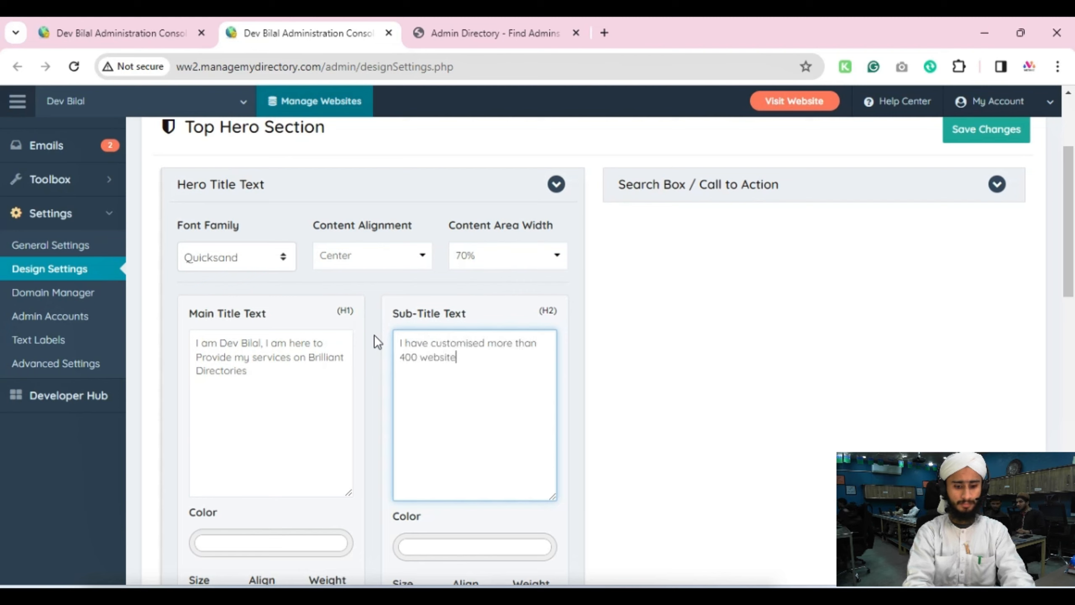
type("s on brilliant directories")
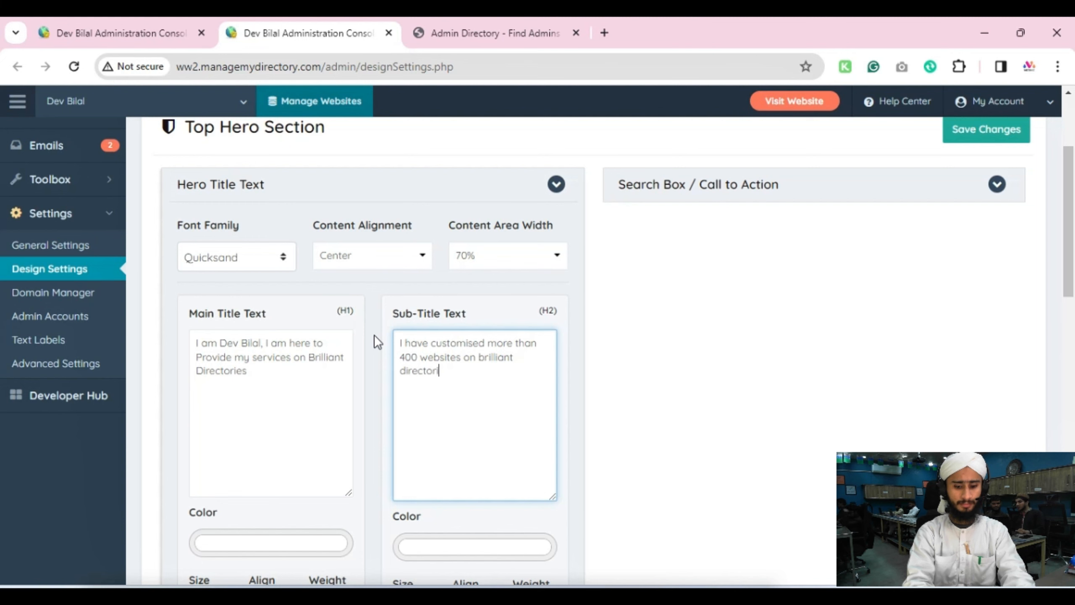
Save the design changes and reload the live homepage to check the hero title and sub-title
left_click(980, 134)
left_click(536, 31)
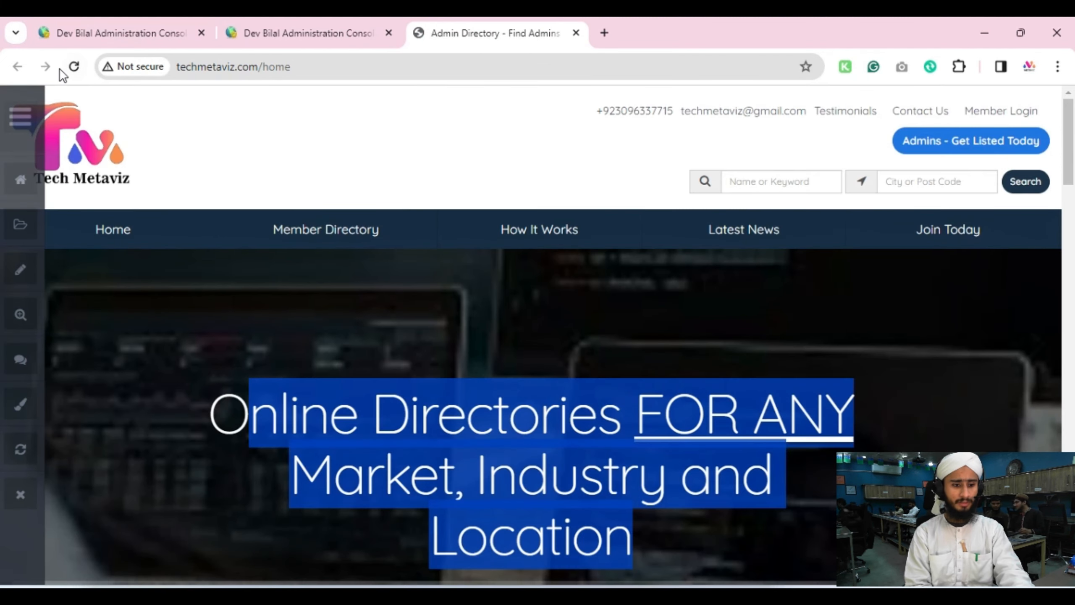
left_click(74, 66)
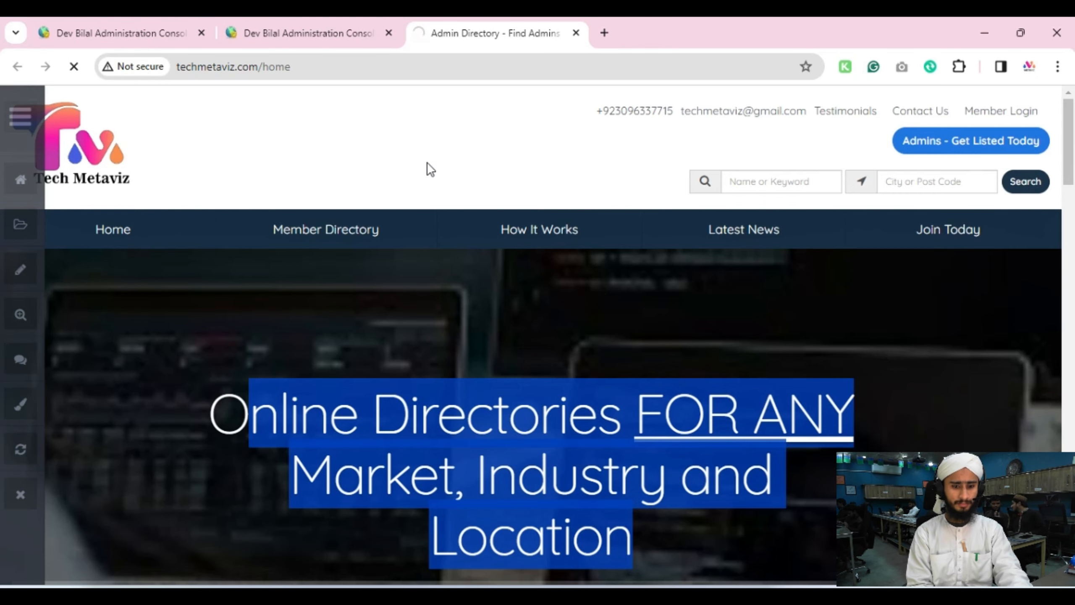
scroll(428, 166, "down", 3)
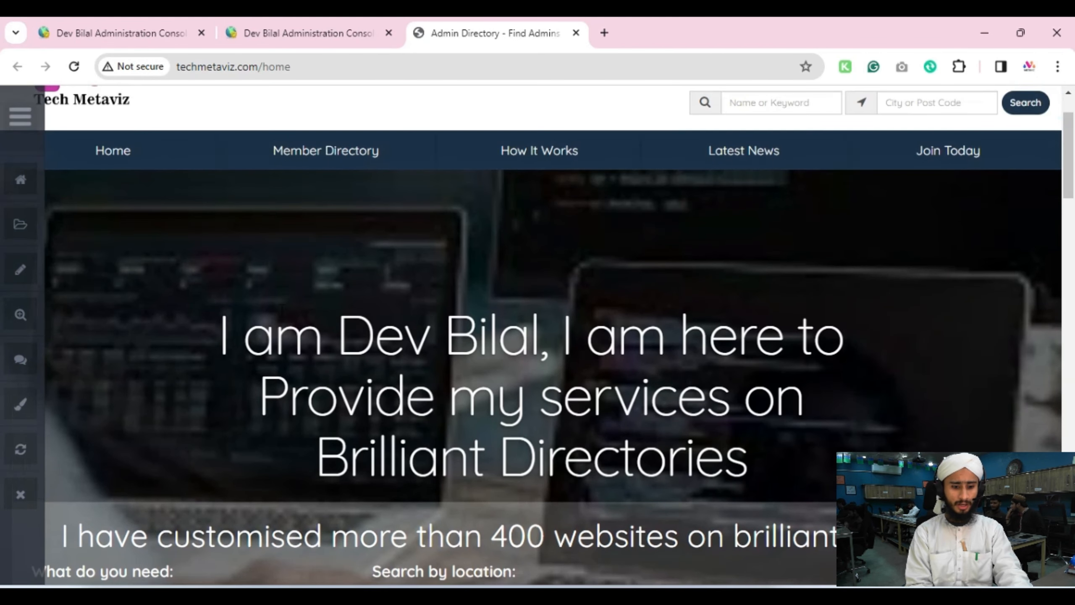
left_click_drag(230, 336, 720, 411)
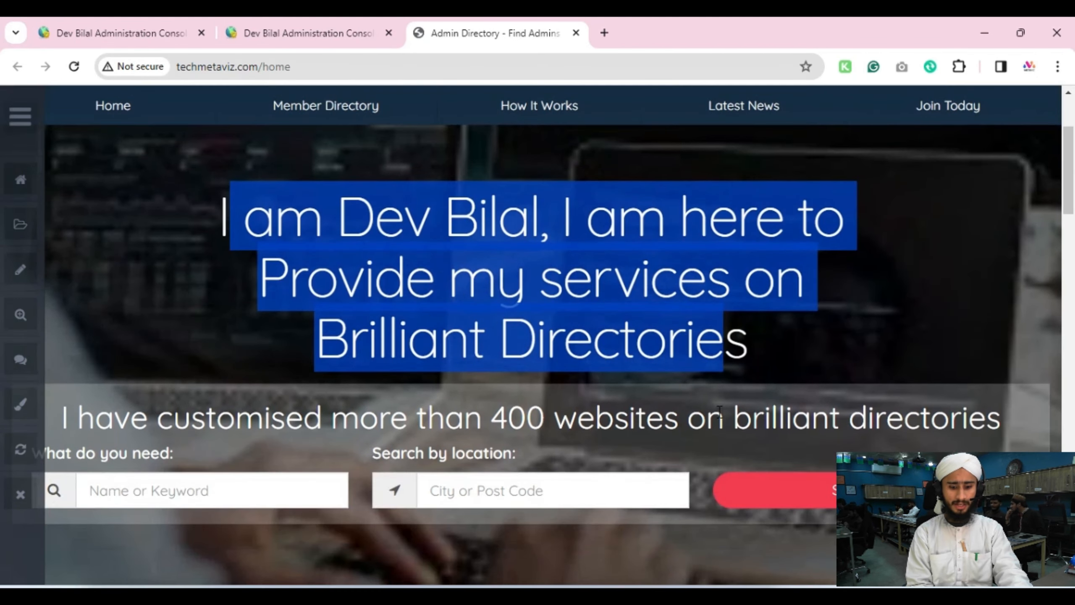
Back in Design Settings, set the main title's size to 64px, weight to Bold and alignment to Center
left_click(336, 33)
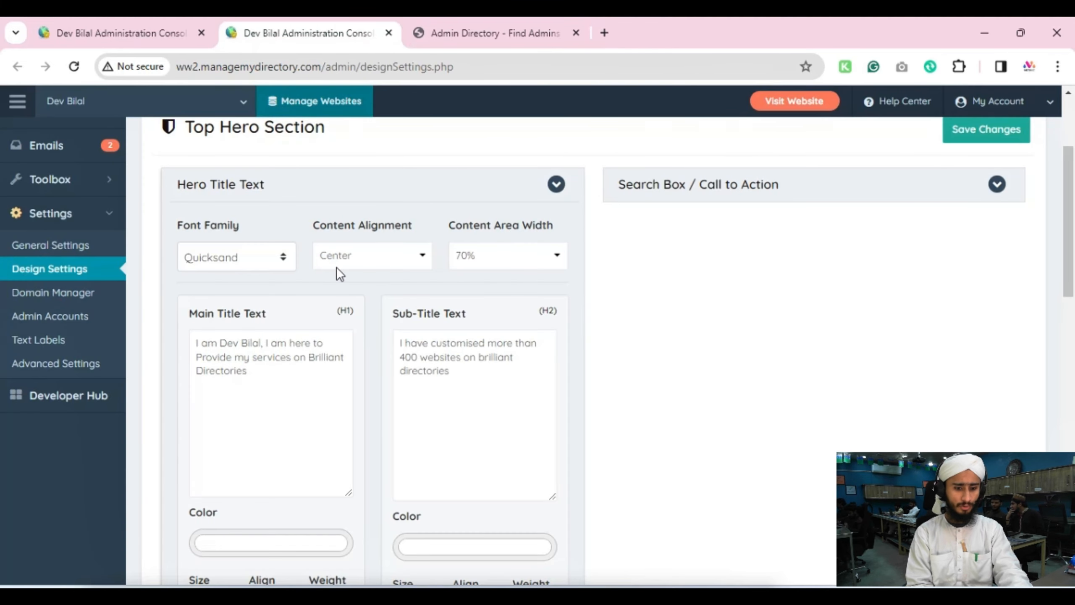
scroll(285, 295, "down", 2)
left_click_drag(215, 266, 260, 312)
scroll(254, 339, "down", 2)
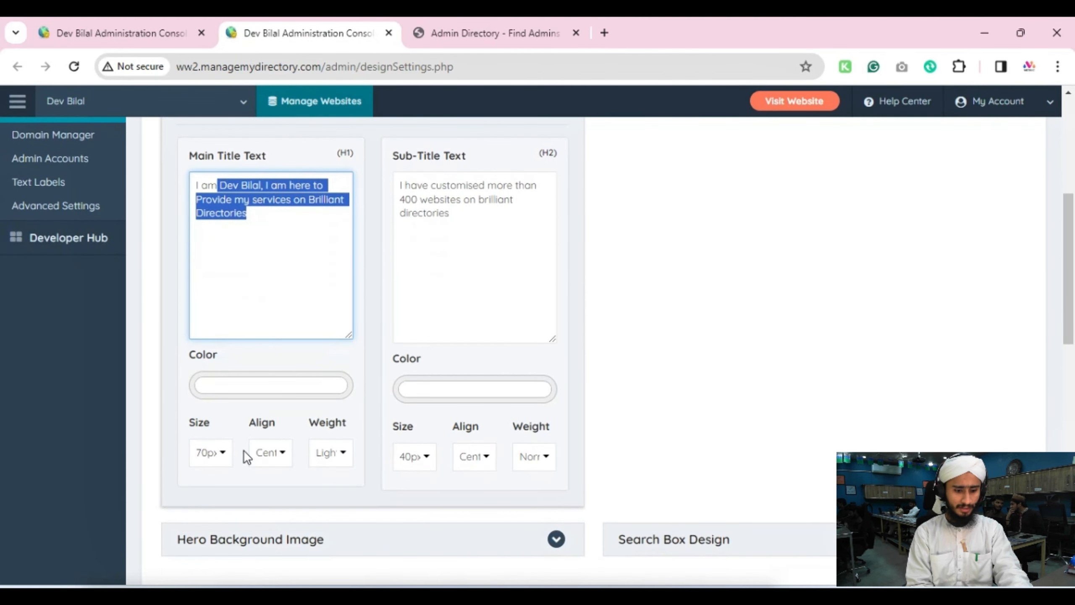
left_click(218, 452)
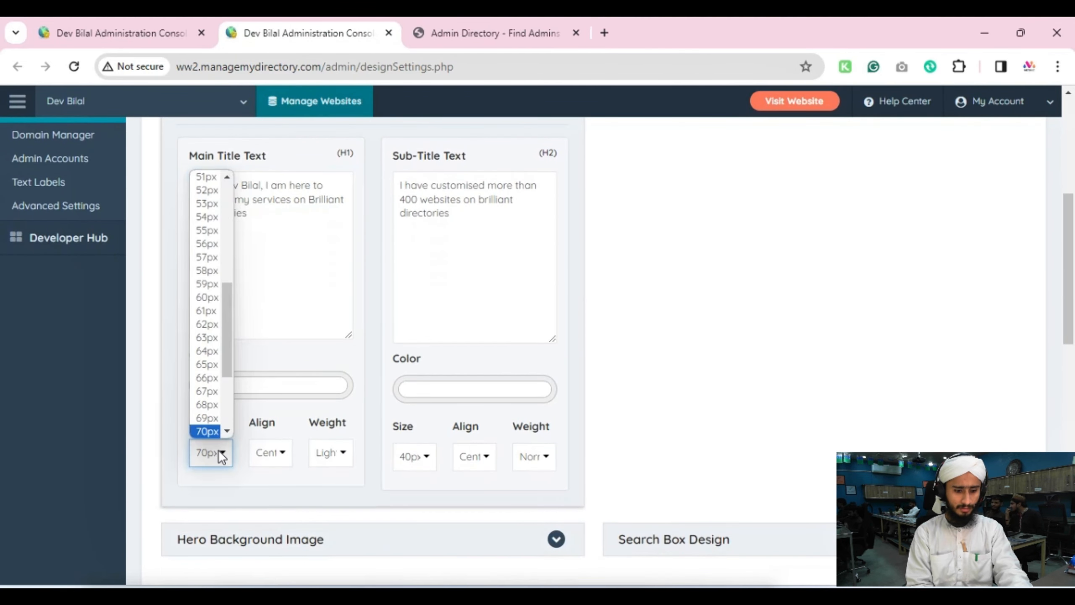
left_click(207, 351)
left_click(332, 453)
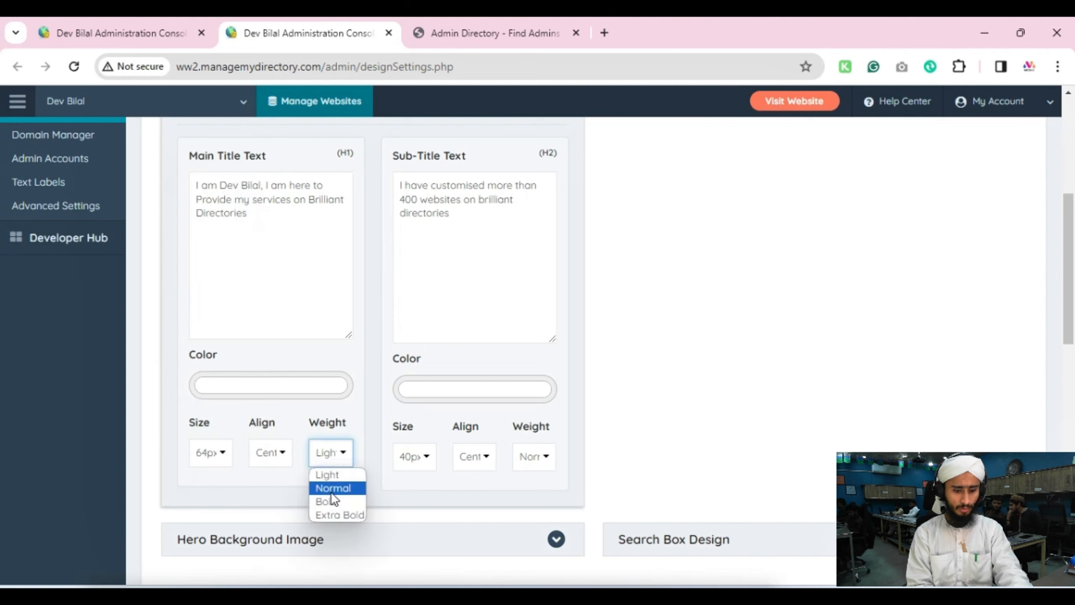
left_click(331, 504)
left_click(262, 456)
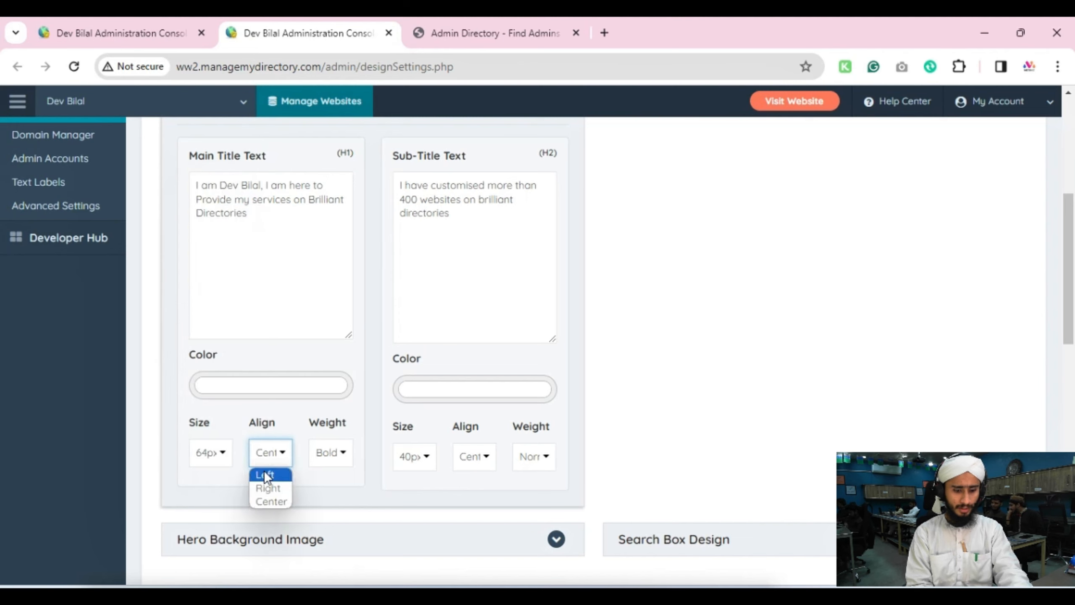
left_click(268, 506)
Set the hero title's content area width to 100%
scroll(373, 411, "up", 3)
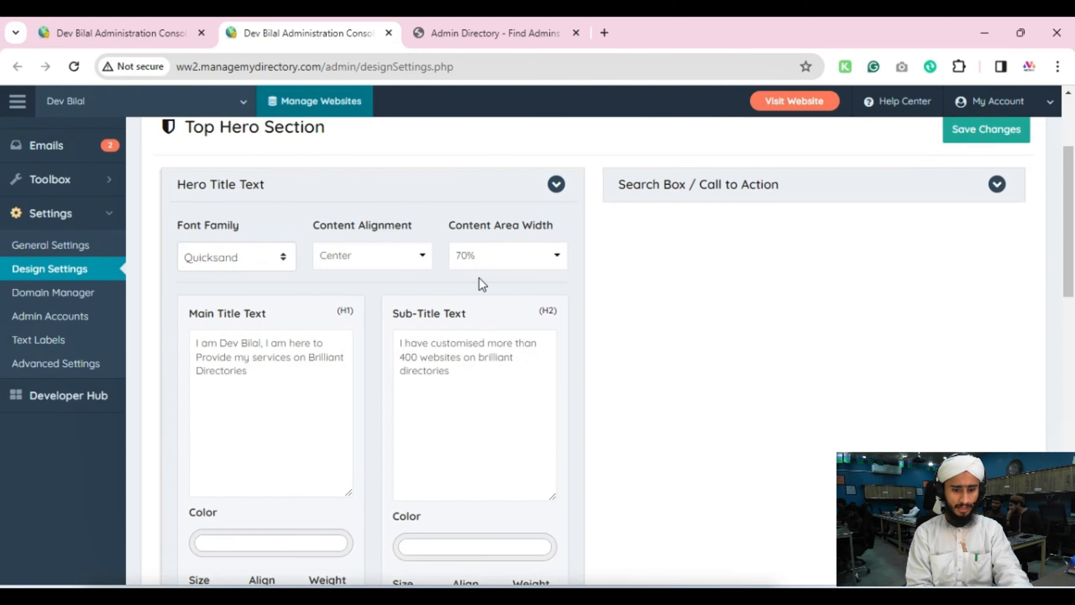
left_click(493, 258)
left_click(467, 398)
Keep the sub-title's weight at Normal and set its size to 38px
scroll(326, 358, "down", 3)
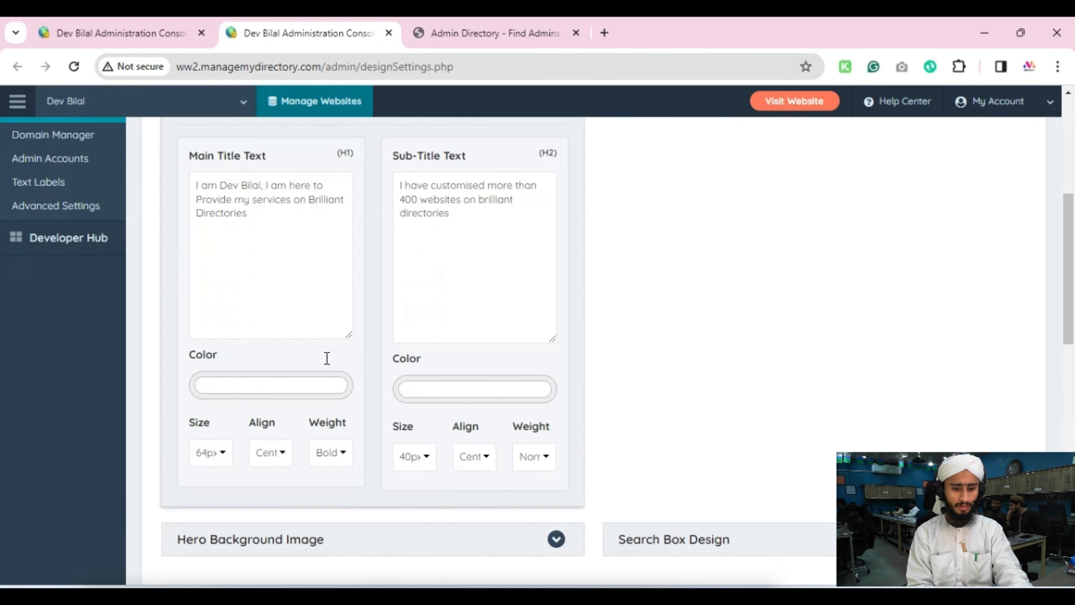
scroll(353, 415, "down", 1)
scroll(413, 355, "up", 2)
left_click_drag(449, 295, 418, 266)
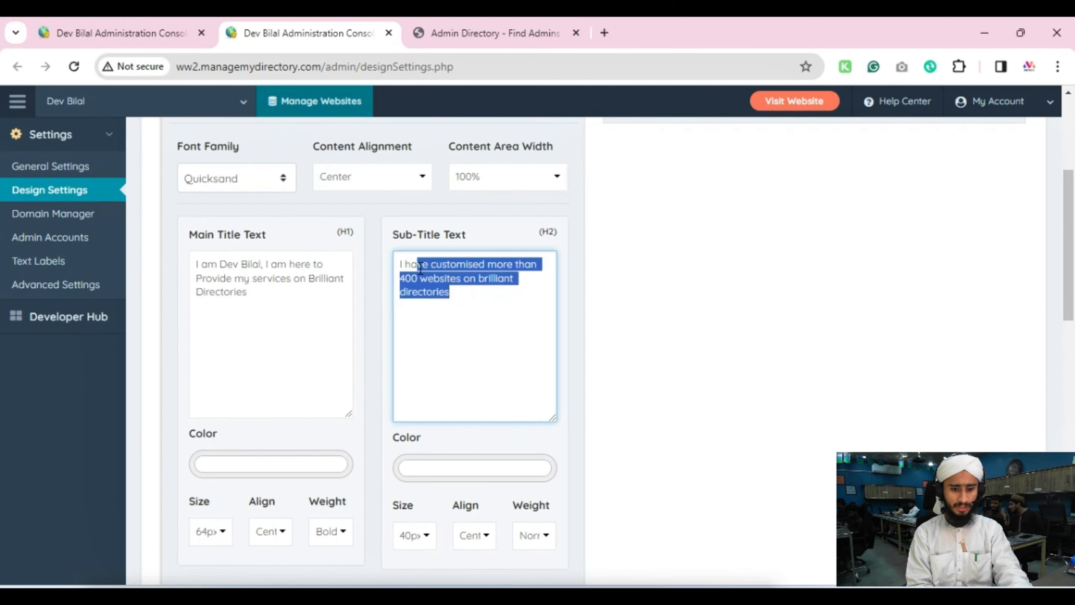
scroll(433, 298, "down", 1)
left_click(525, 458)
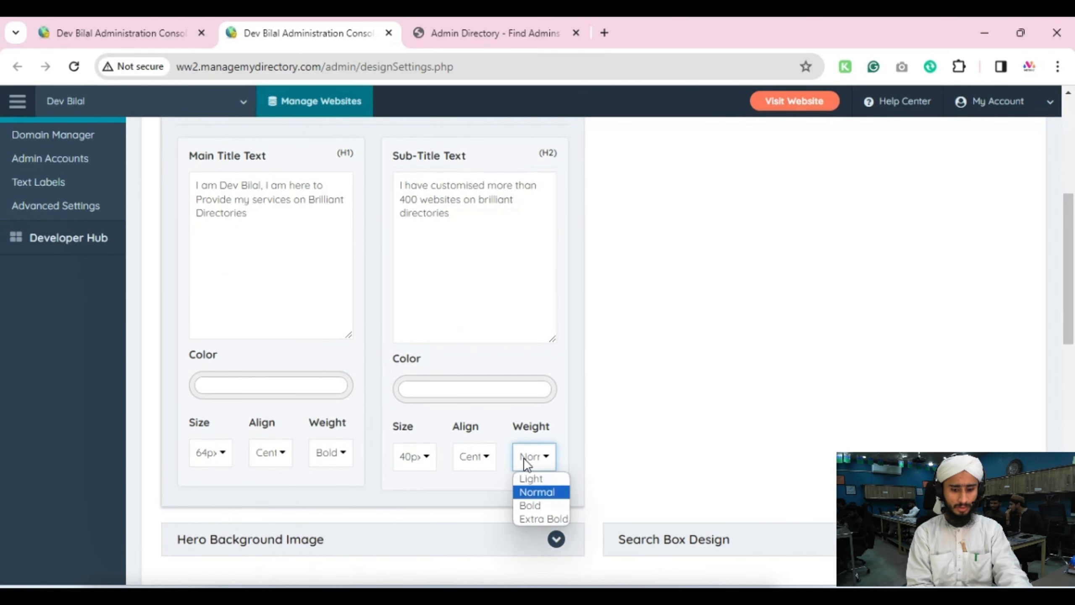
left_click(536, 492)
left_click(426, 457)
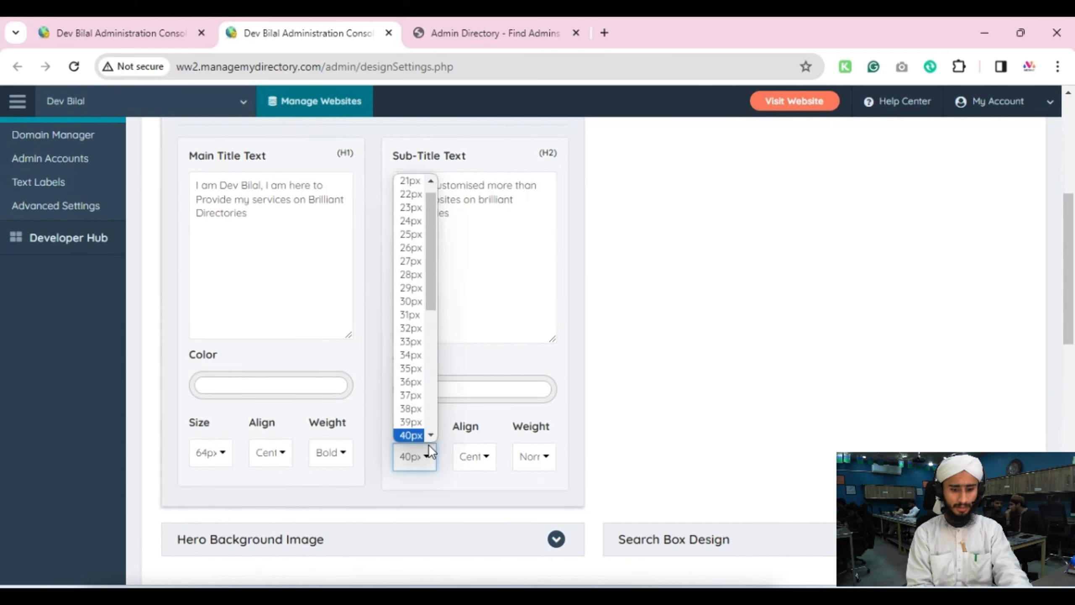
left_click(410, 409)
Save the design changes and check the hero title and sub-title on the live homepage
scroll(719, 352, "up", 5)
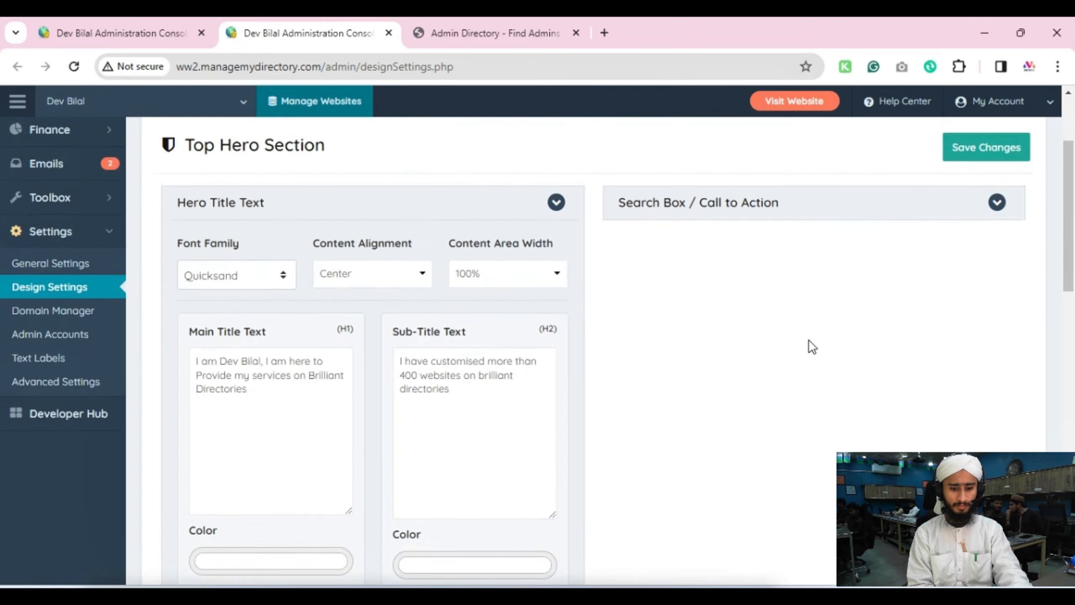
left_click(1019, 295)
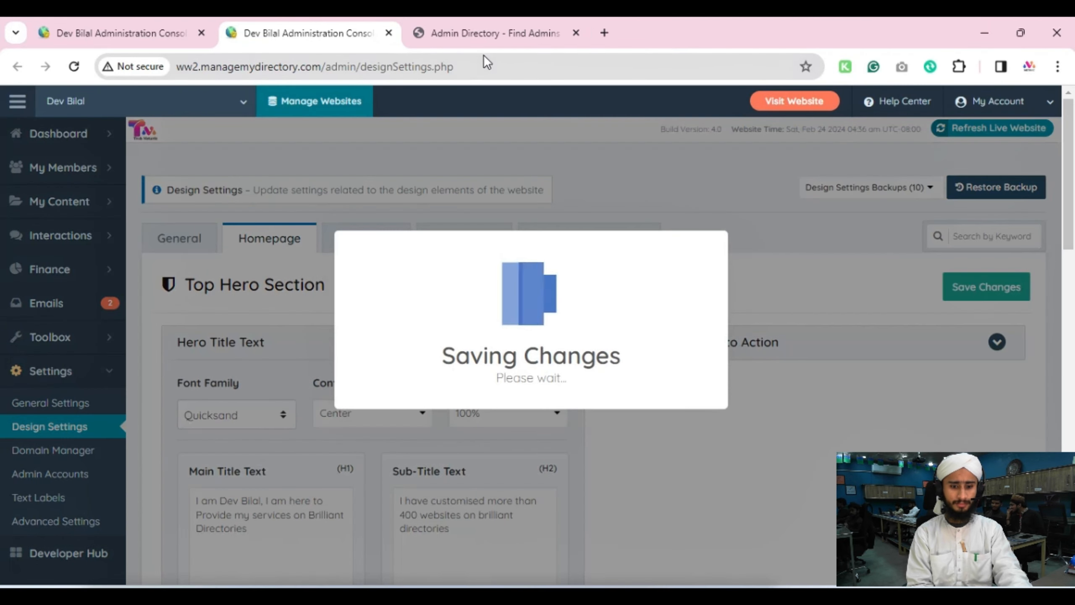
left_click(476, 33)
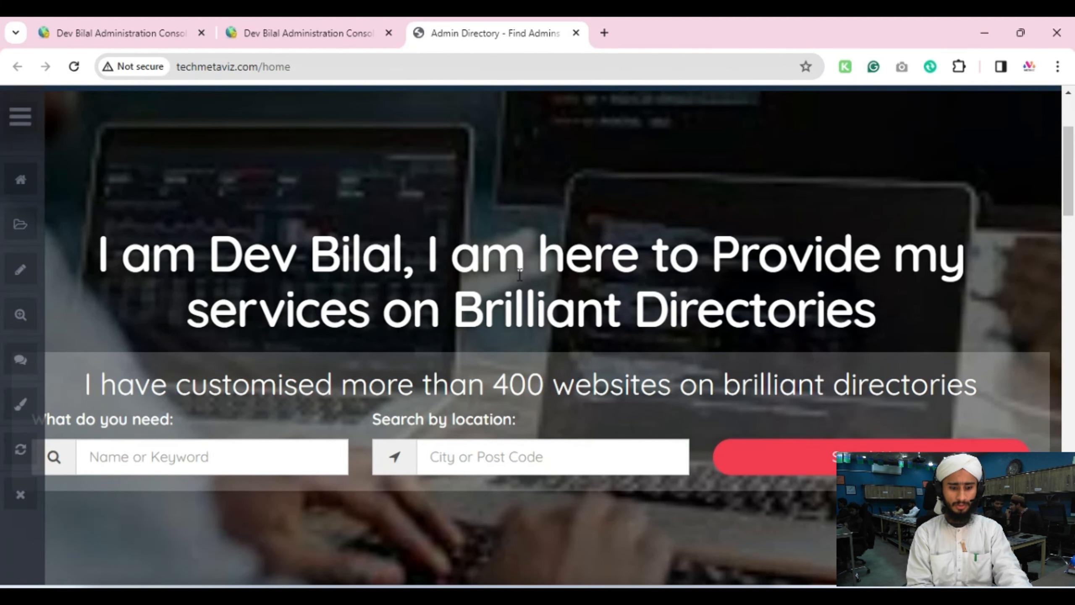
scroll(520, 275, "down", 1)
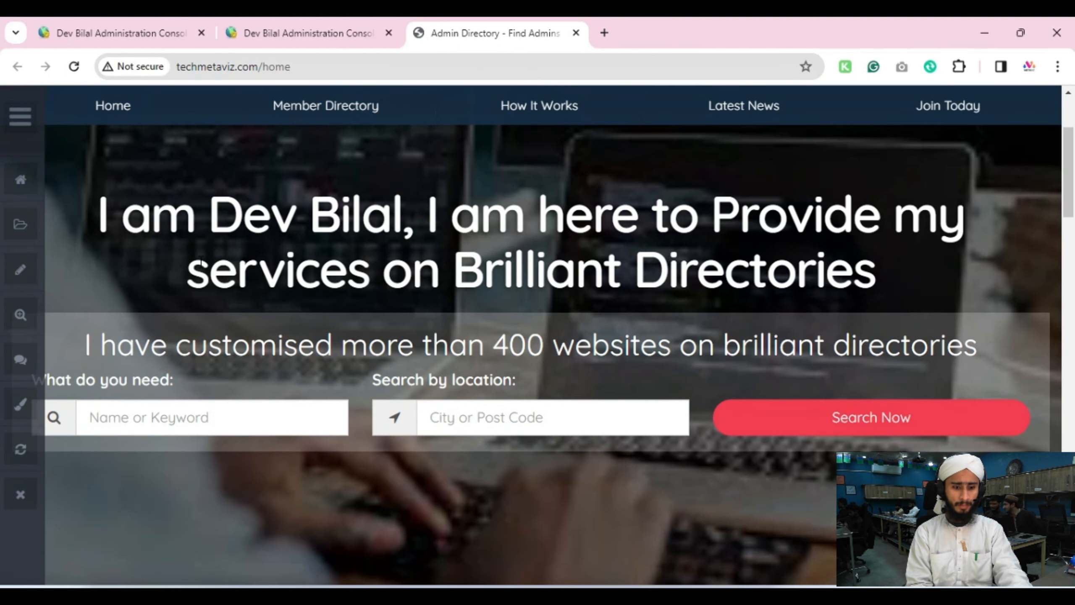
scroll(428, 339, "up", 4)
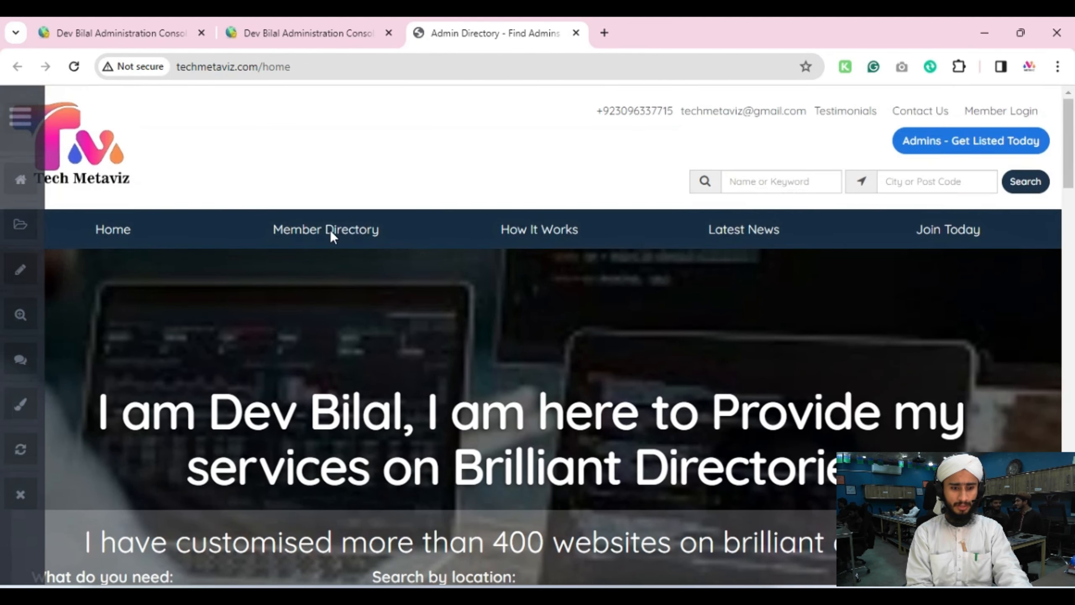
Back in Design Settings, expand the hero background image settings and open the media library to replace the image
left_click(254, 32)
scroll(259, 210, "down", 10)
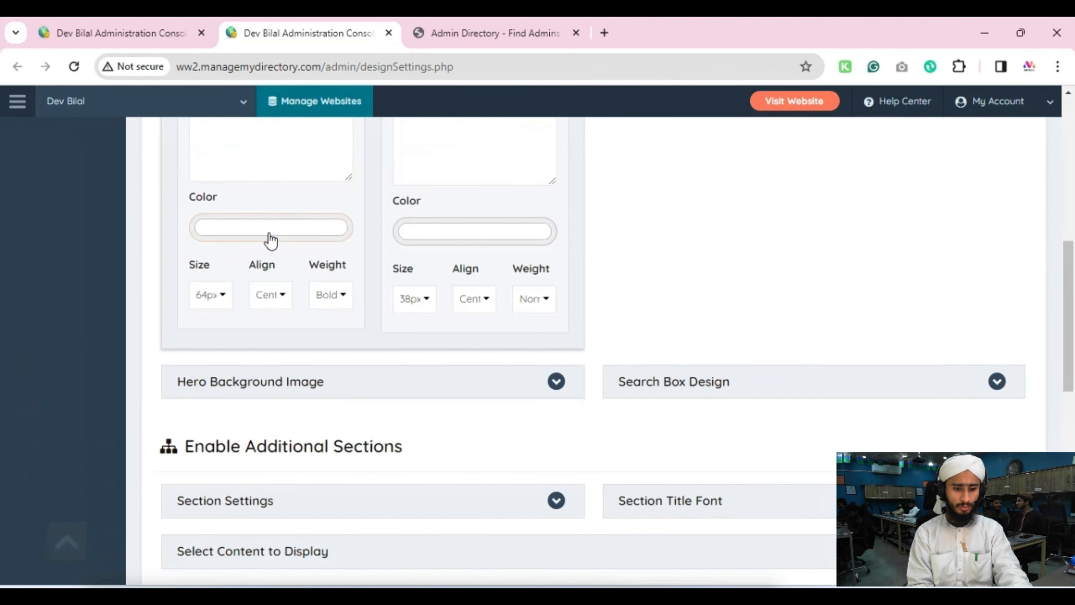
scroll(270, 239, "down", 3)
left_click(321, 240)
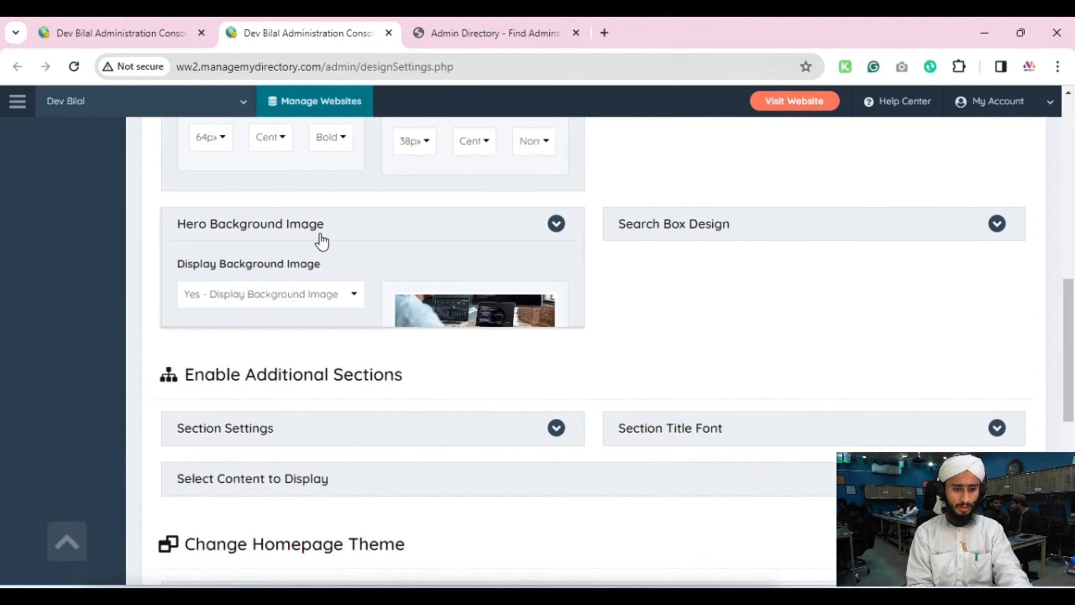
scroll(338, 260, "down", 2)
left_click(452, 309)
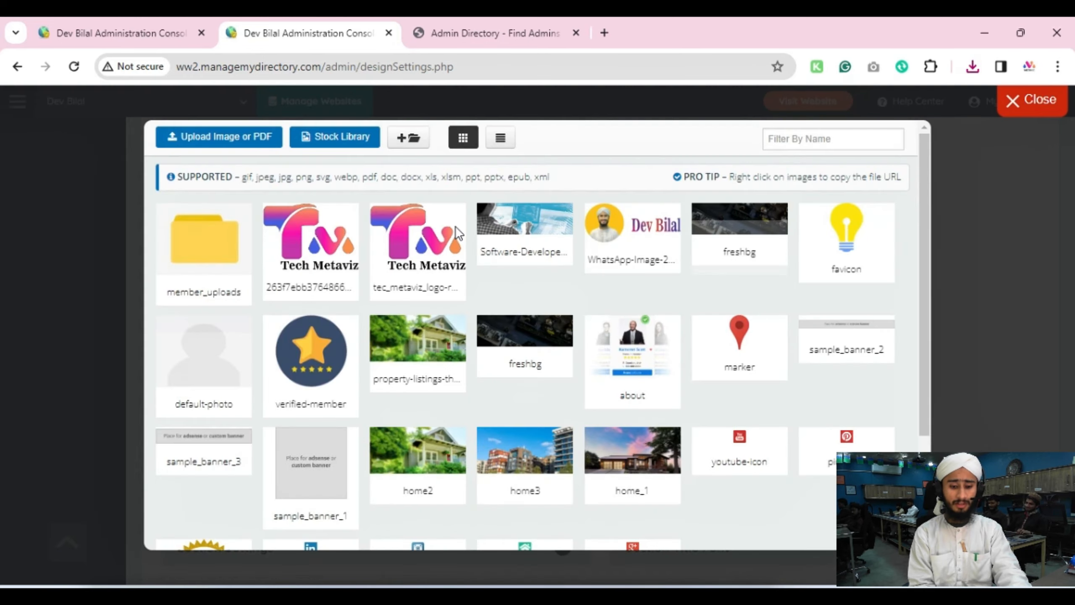
Upload an image from the Downloads folder and choose download-(51) as the hero background image
left_click(228, 140)
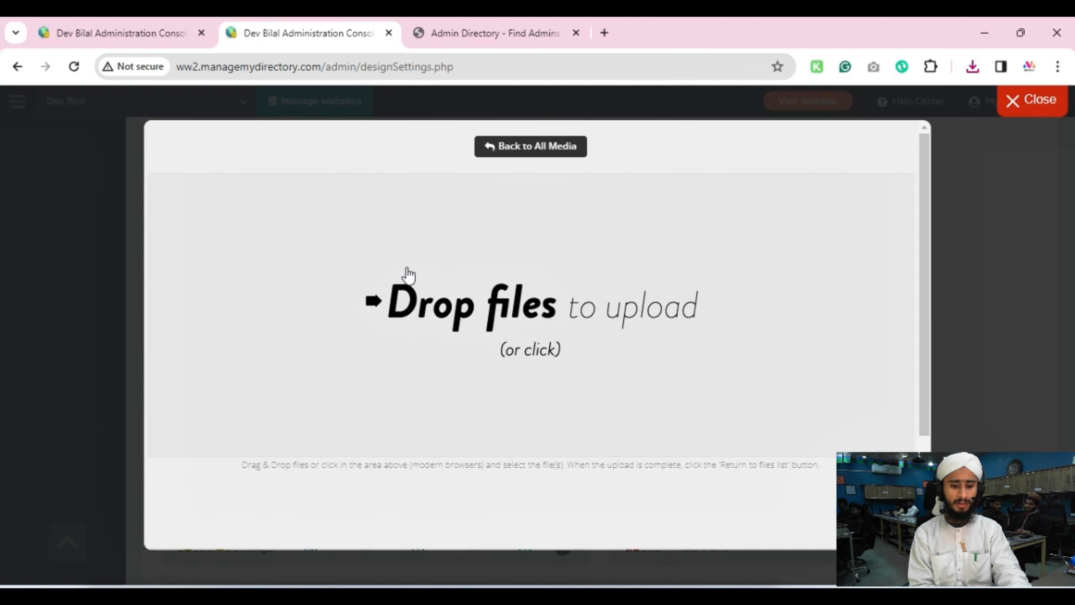
left_click(406, 267)
left_click(69, 197)
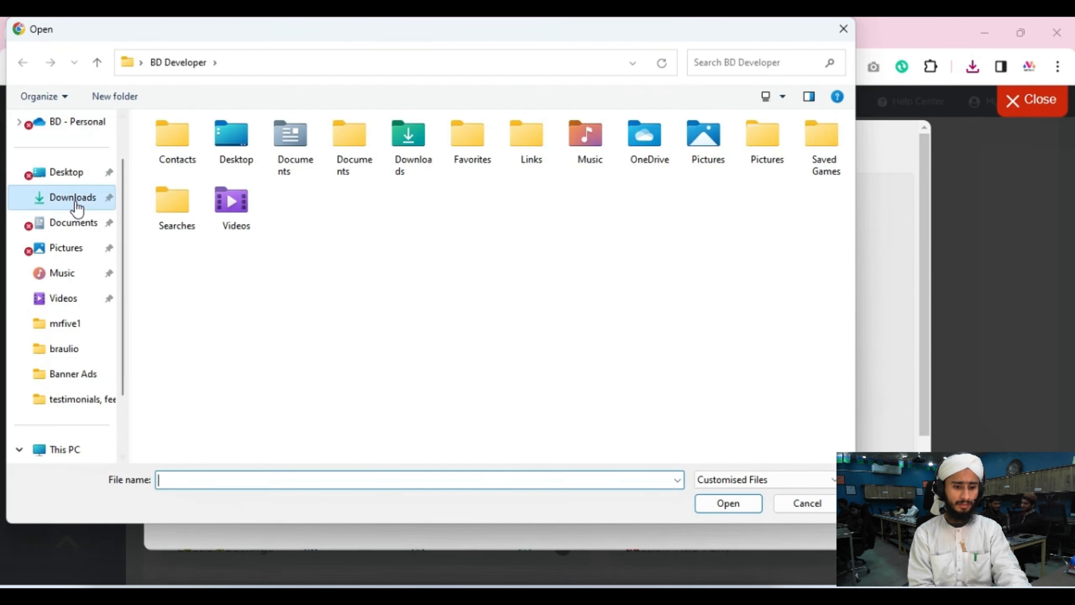
double_click(197, 187)
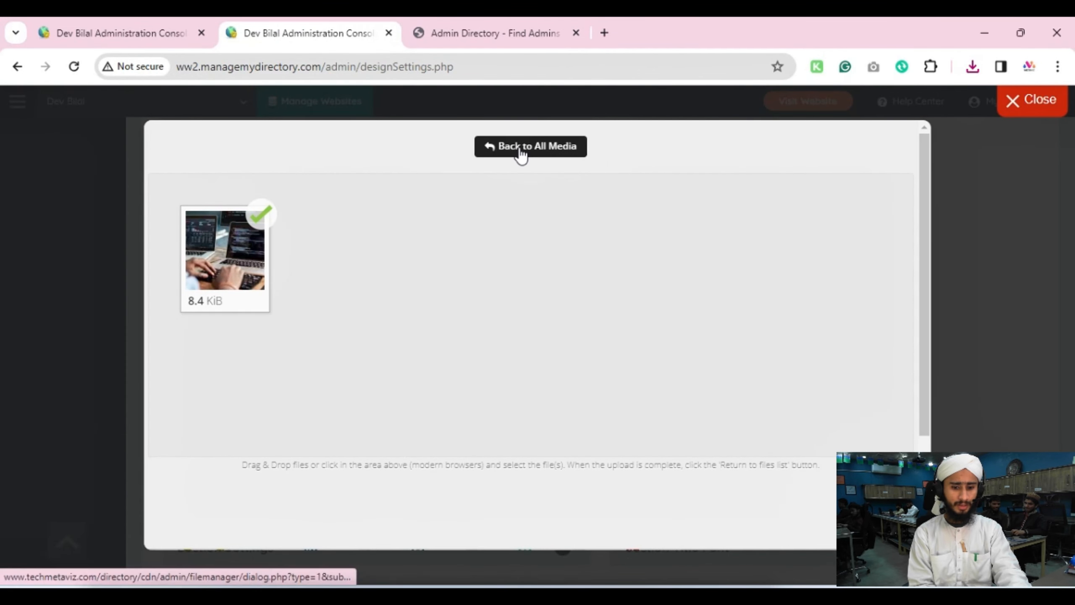
left_click(520, 155)
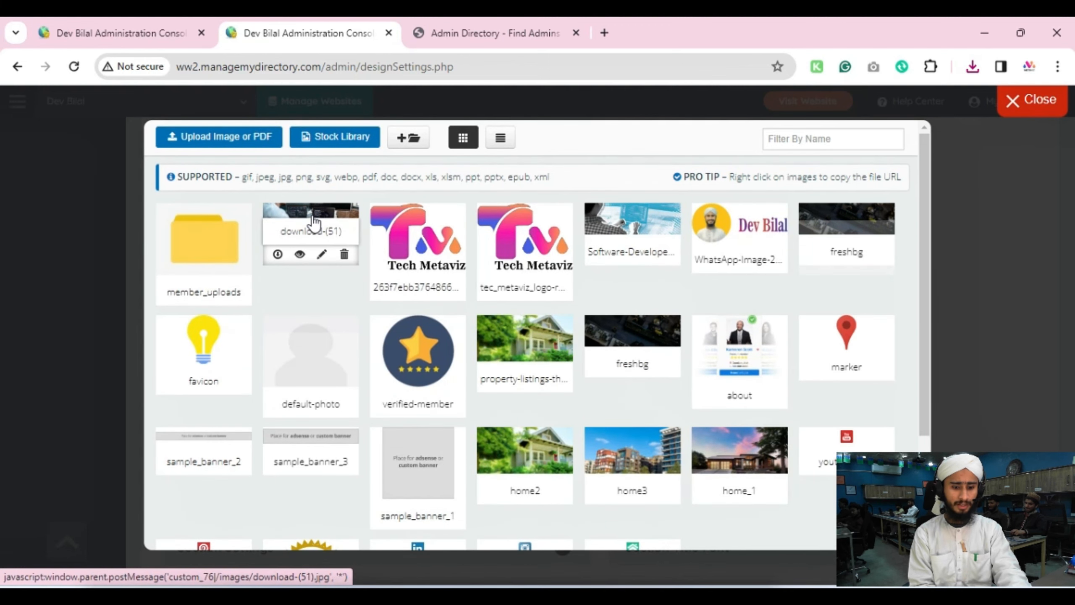
left_click(314, 221)
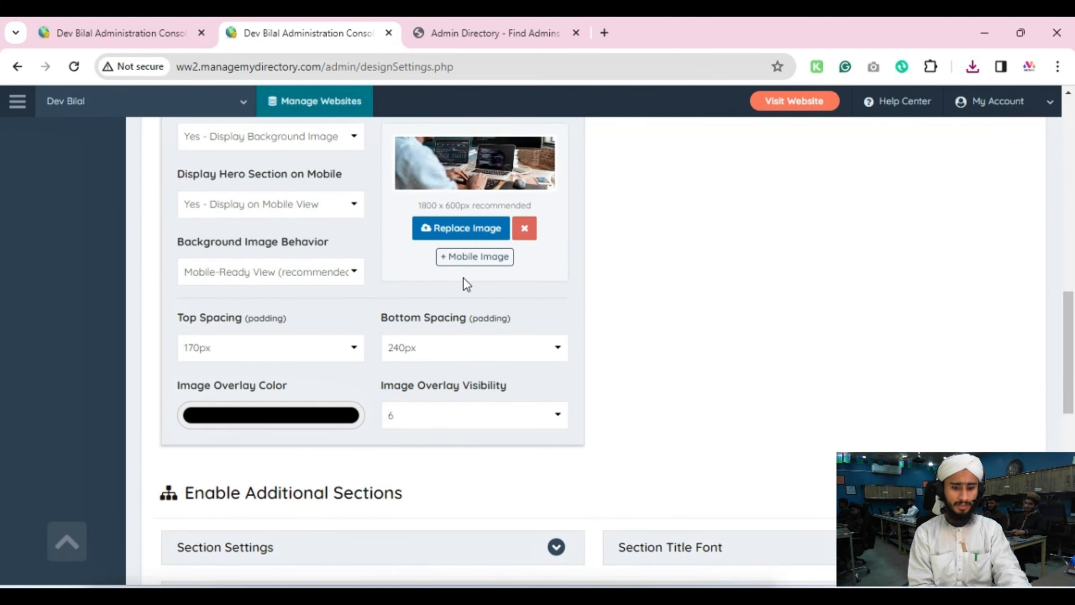
Set the hero section's top spacing to 110px and bottom spacing to 80px
scroll(459, 284, "down", 2)
left_click(303, 275)
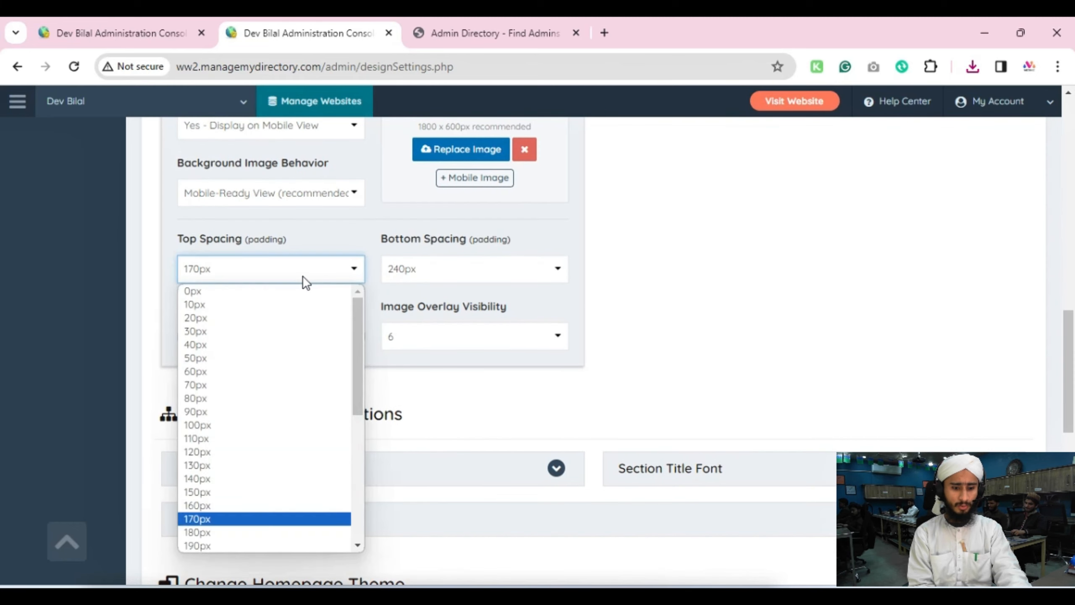
left_click(292, 303)
left_click(478, 271)
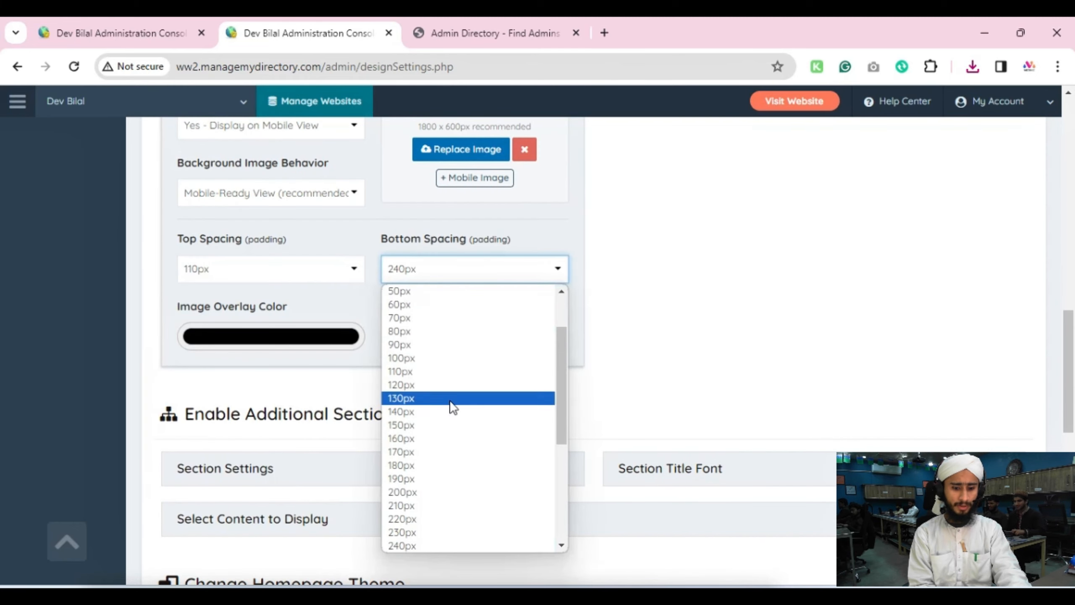
left_click(437, 334)
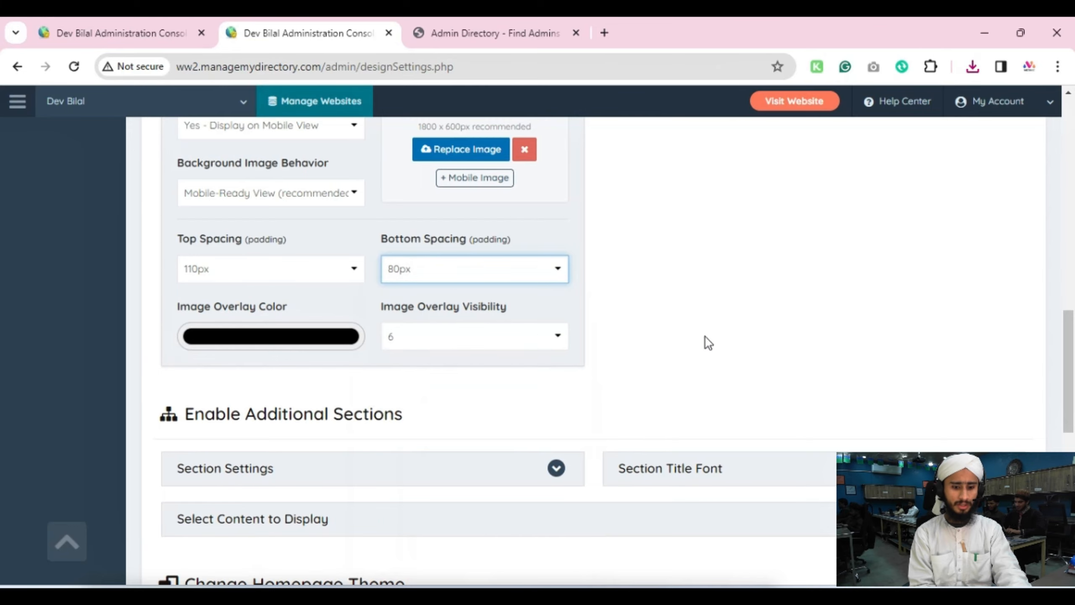
Set the hero background's image overlay visibility to 3
scroll(895, 347, "up", 6)
scroll(424, 339, "down", 4)
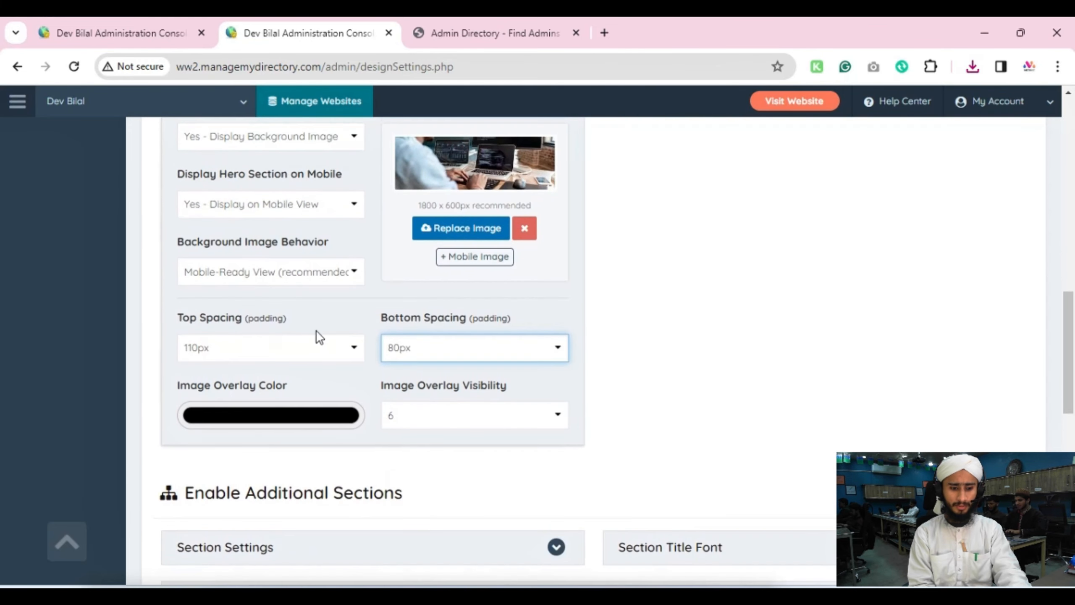
scroll(509, 341, "down", 4)
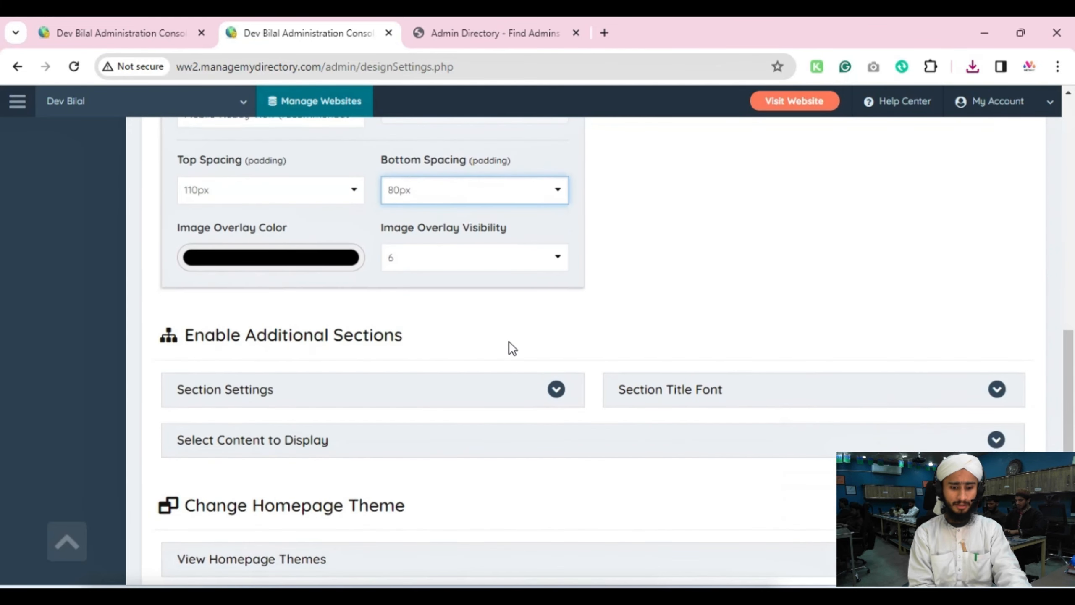
left_click(447, 265)
Save the design changes and reload the live homepage to check the hero background, spacing and overlay
scroll(1025, 246, "up", 15)
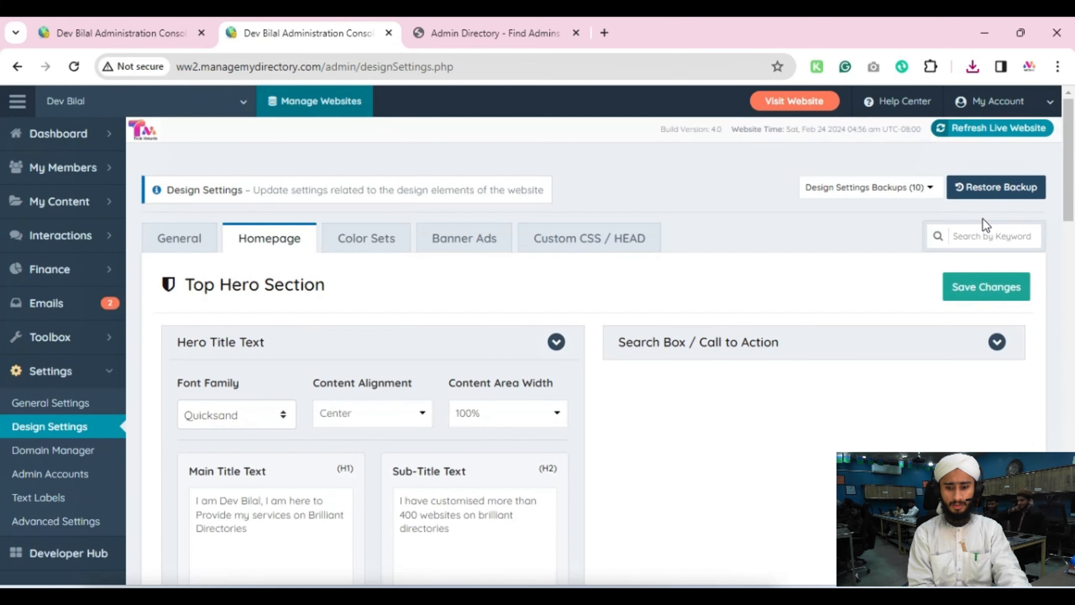
left_click(991, 287)
left_click(474, 16)
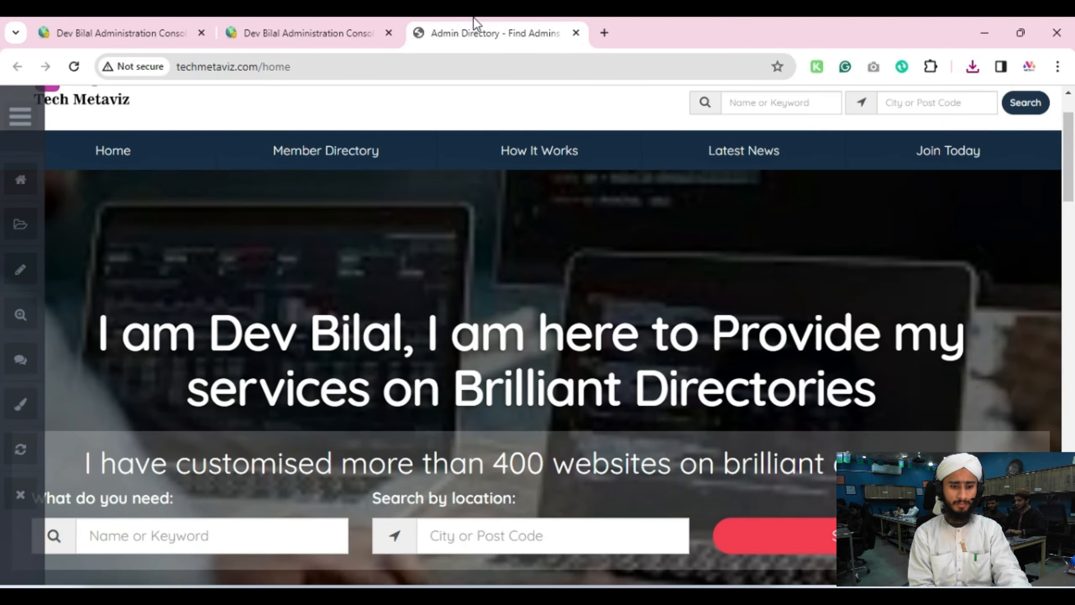
left_click(74, 67)
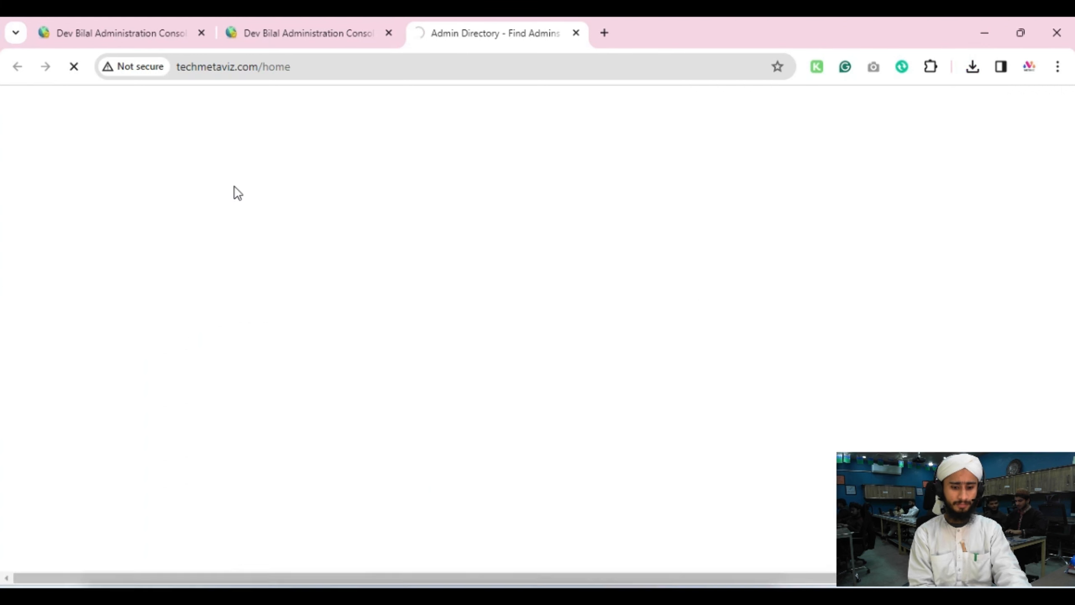
scroll(313, 199, "down", 2)
scroll(346, 203, "up", 1)
scroll(344, 201, "up", 2)
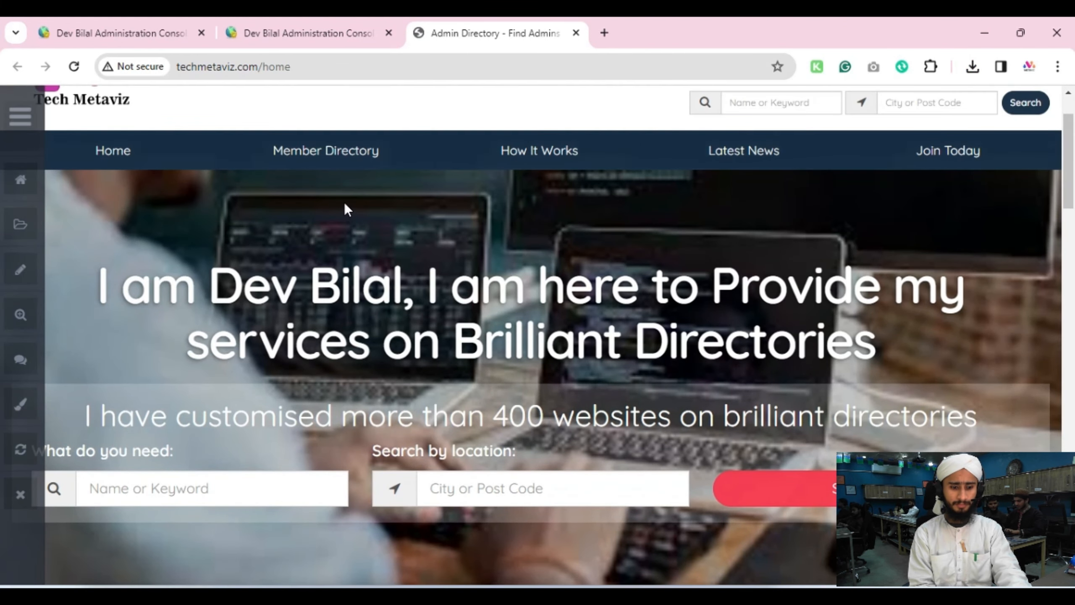
scroll(344, 202, "down", 3)
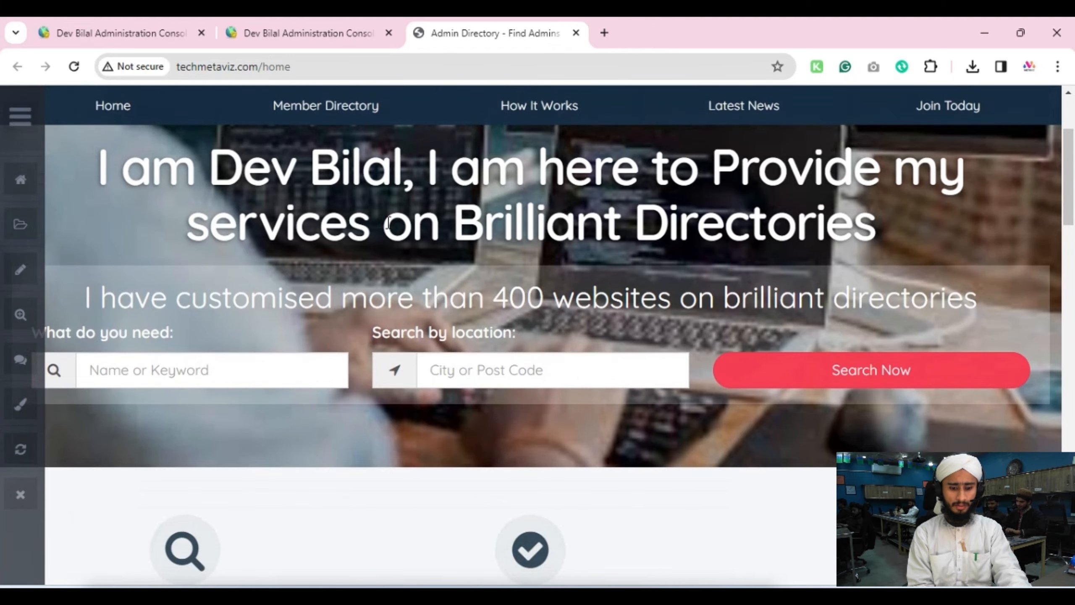
Back in Design Settings, set the hero background's image overlay visibility to 9
left_click(276, 18)
scroll(360, 275, "down", 9)
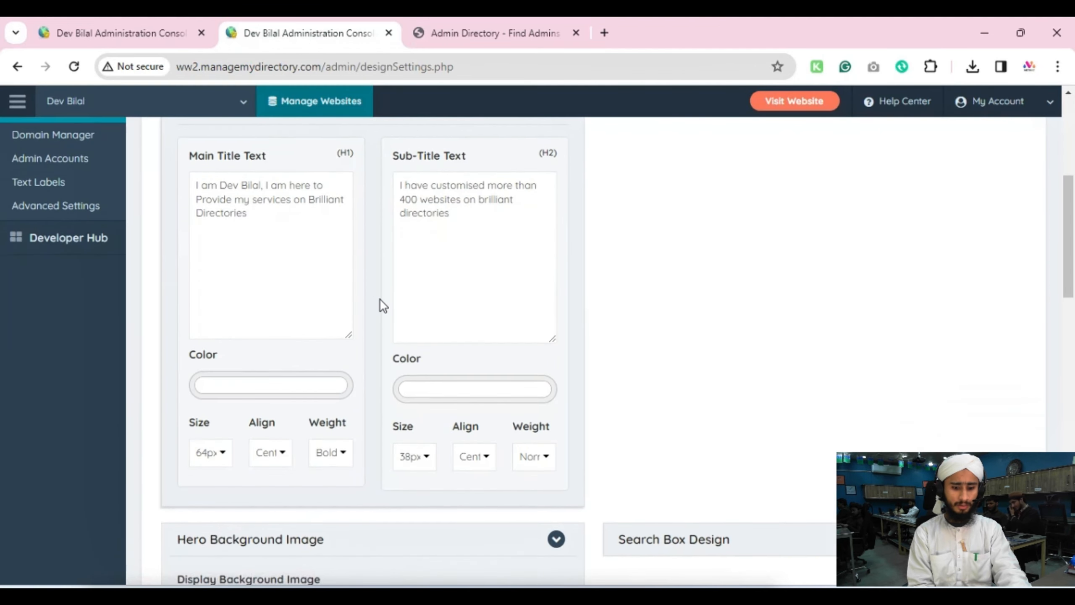
scroll(385, 303, "down", 6)
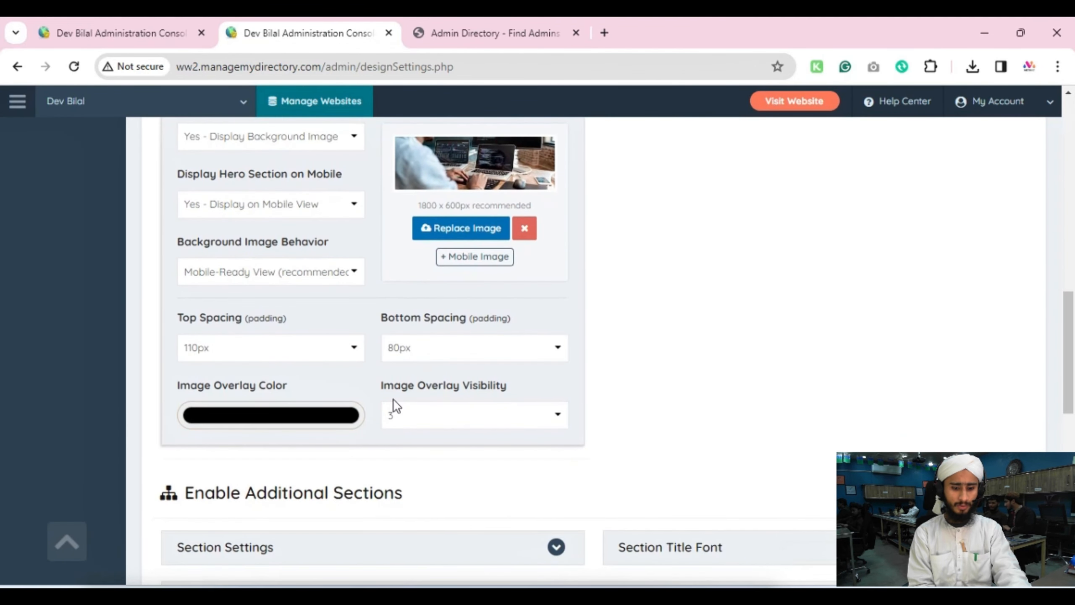
left_click(440, 410)
left_click(430, 556)
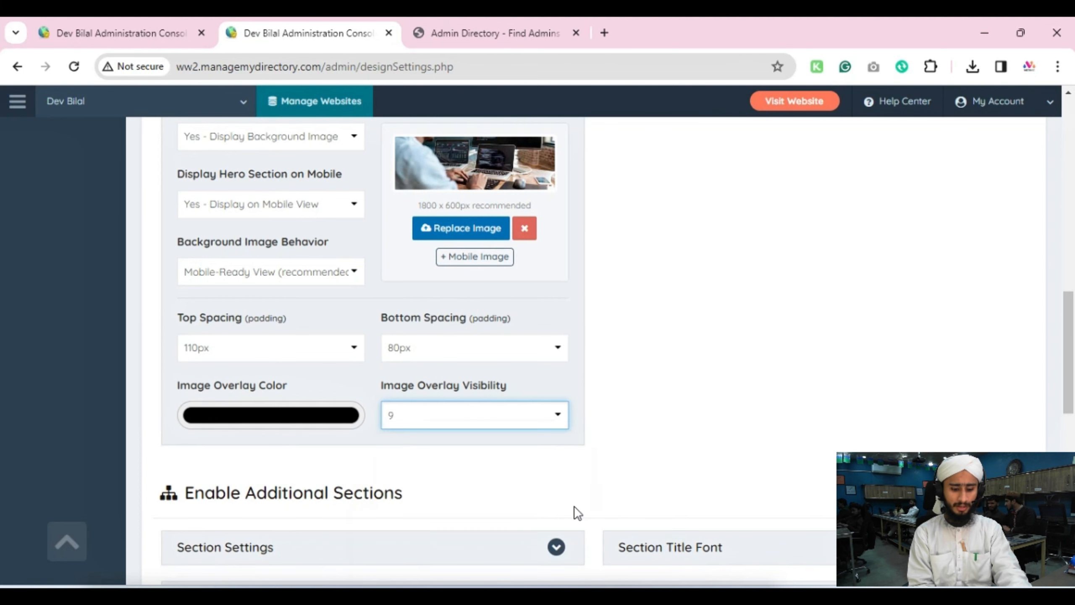
Save the overlay change and reload the live homepage to check how dark the hero image looks
key("ctrl+s")
left_click(440, 21)
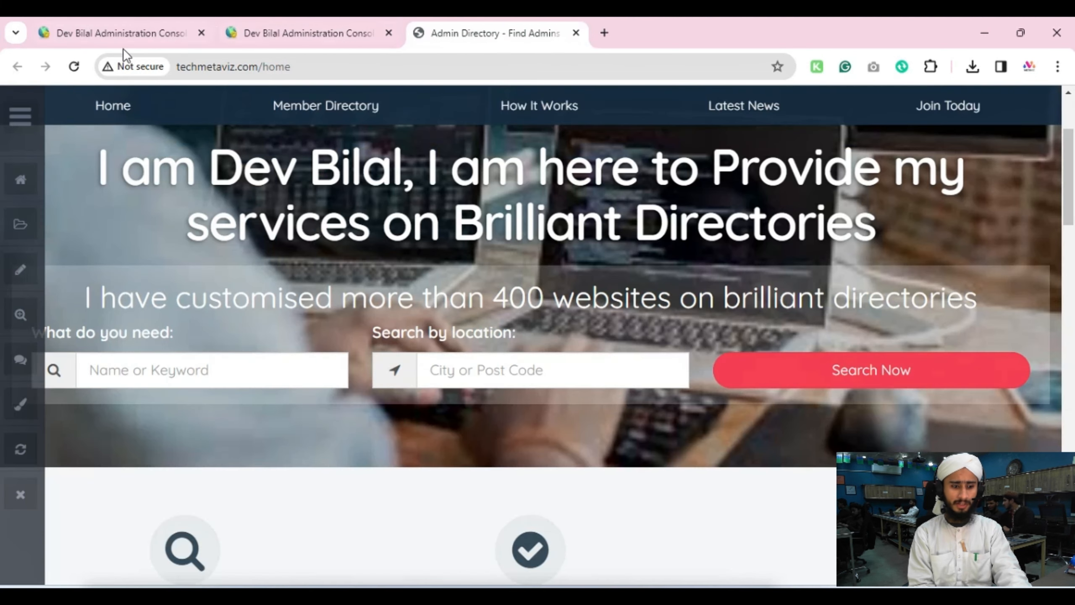
left_click(72, 66)
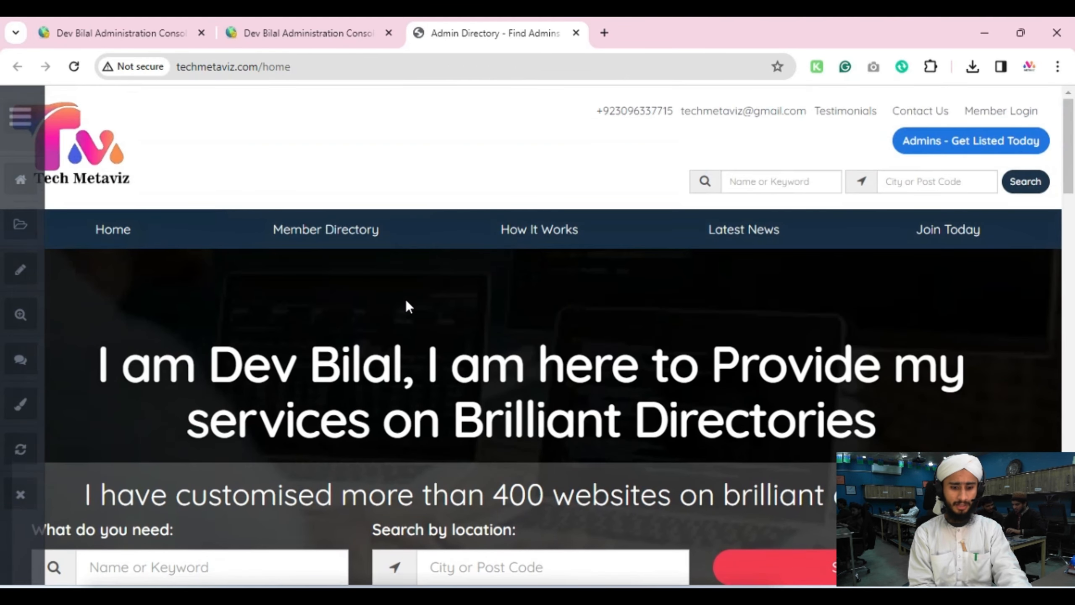
Return to Design Settings and set the image overlay visibility back to 3
left_click(352, 23)
scroll(372, 283, "down", 3)
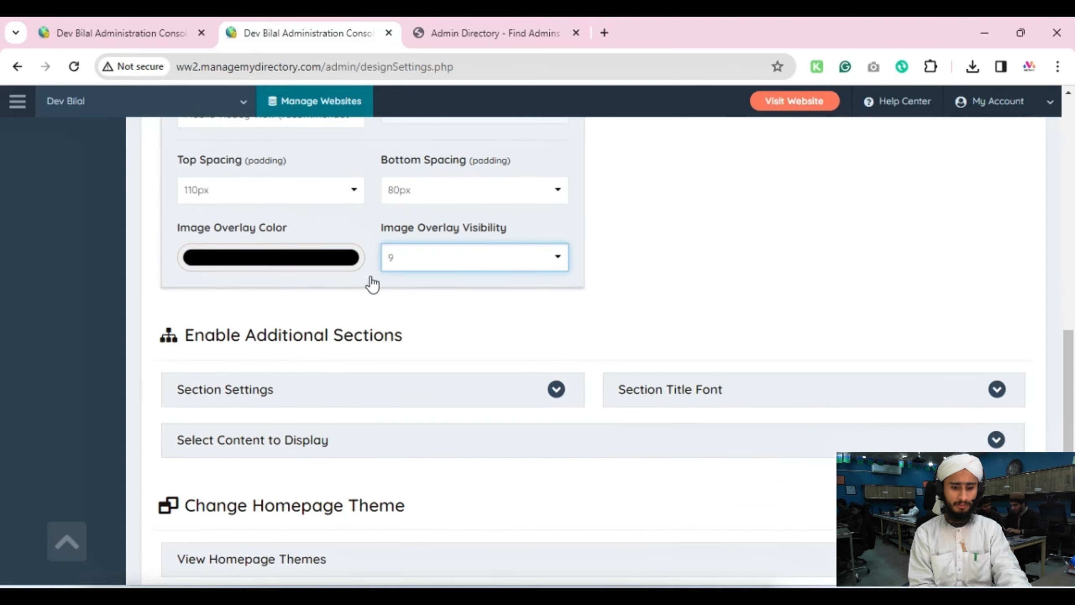
left_click(421, 257)
left_click(417, 320)
Set the hero section's top spacing to 80px and its bottom spacing to 50px
scroll(519, 305, "up", 2)
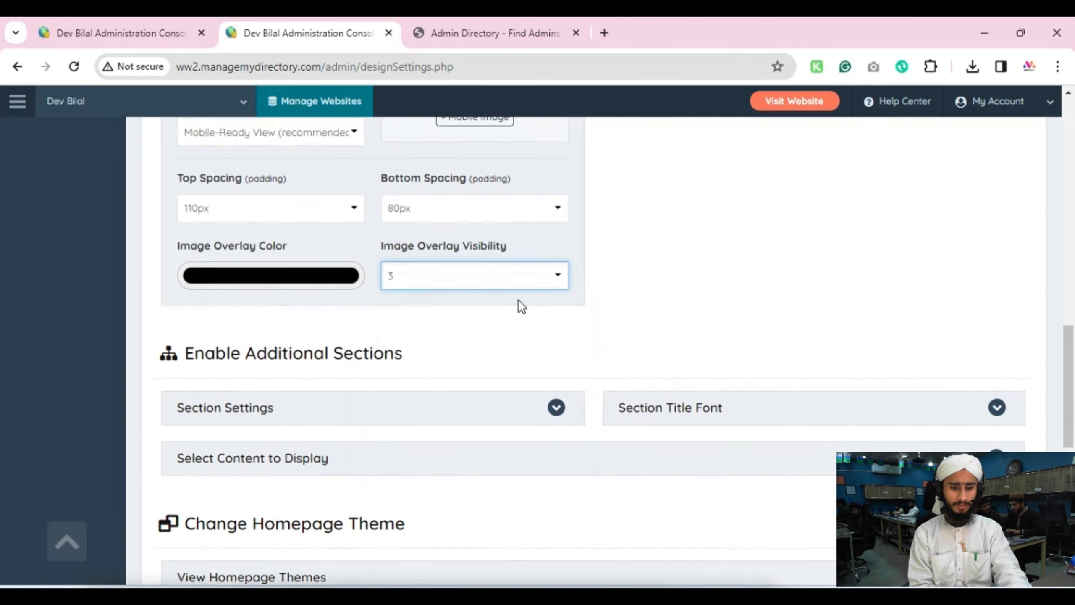
left_click(349, 269)
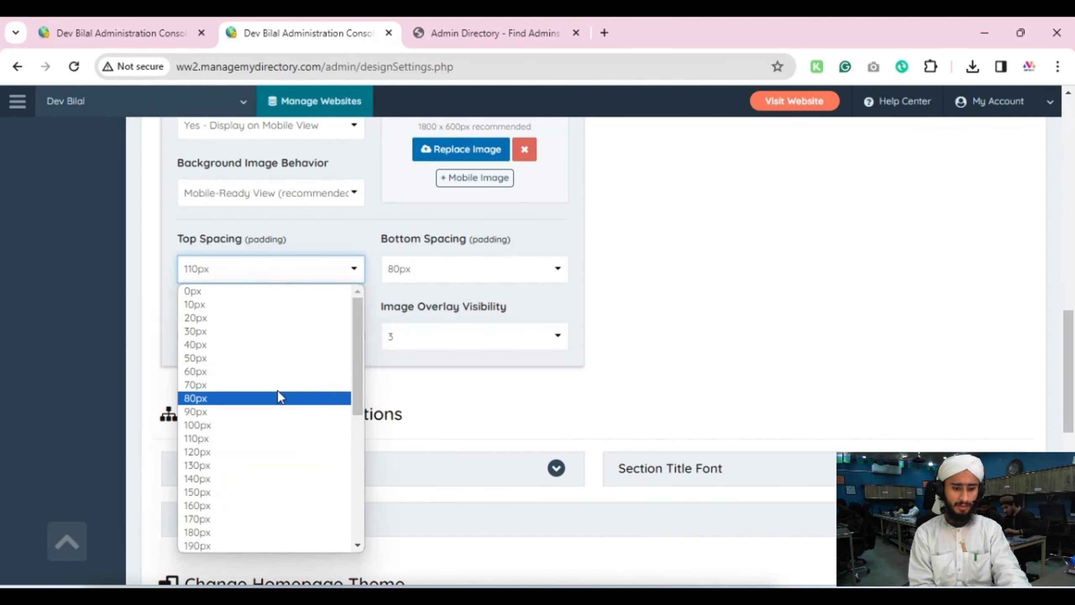
left_click(277, 392)
left_click(415, 273)
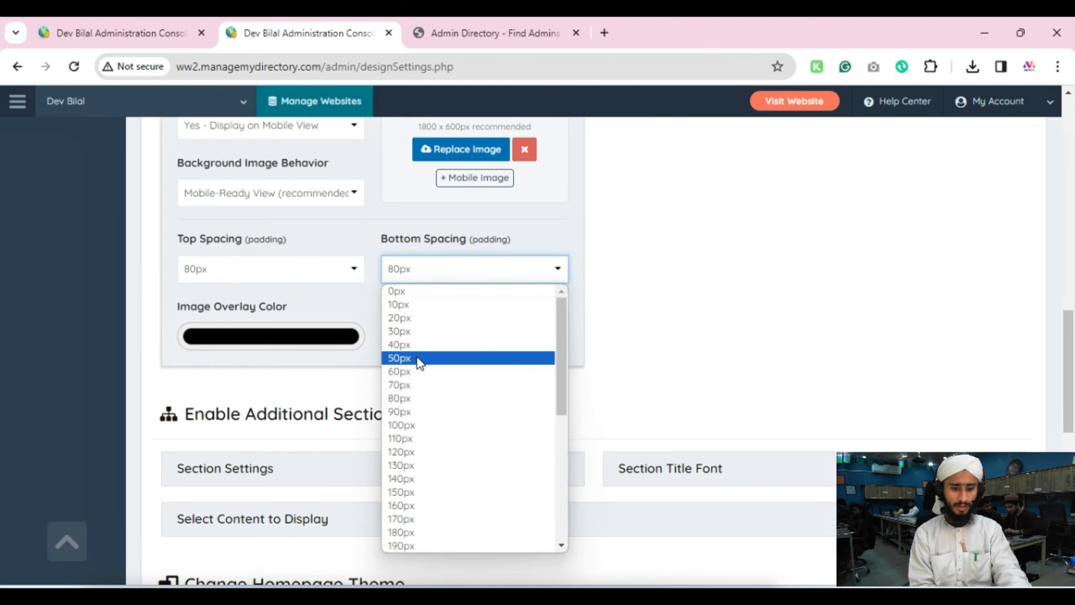
left_click(417, 356)
Save the spacing changes and reload the live homepage to check the hero section
scroll(654, 365, "up", 8)
scroll(706, 422, "up", 12)
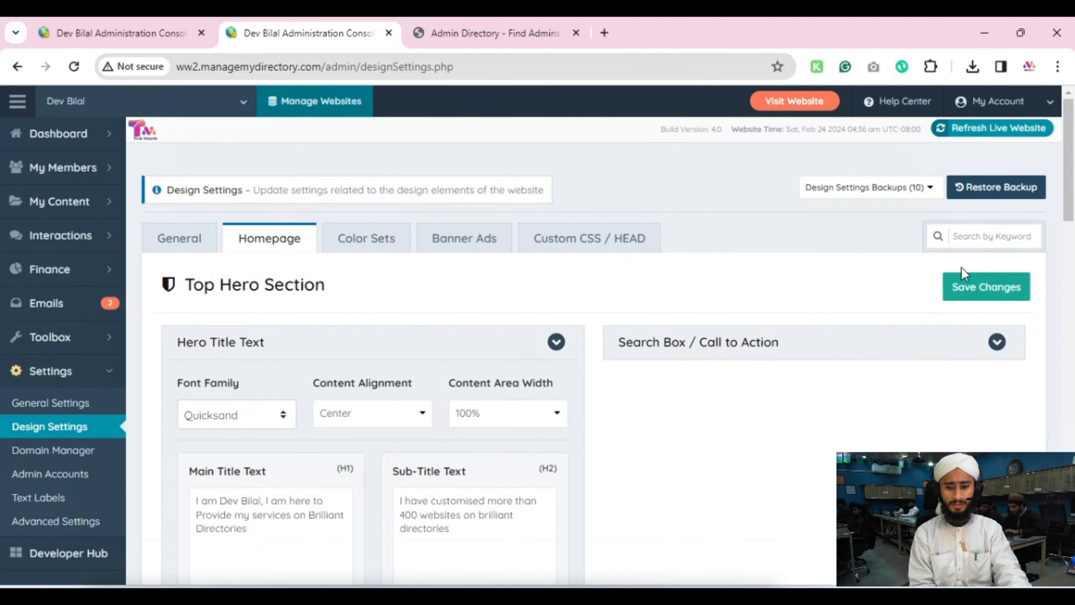
left_click(965, 280)
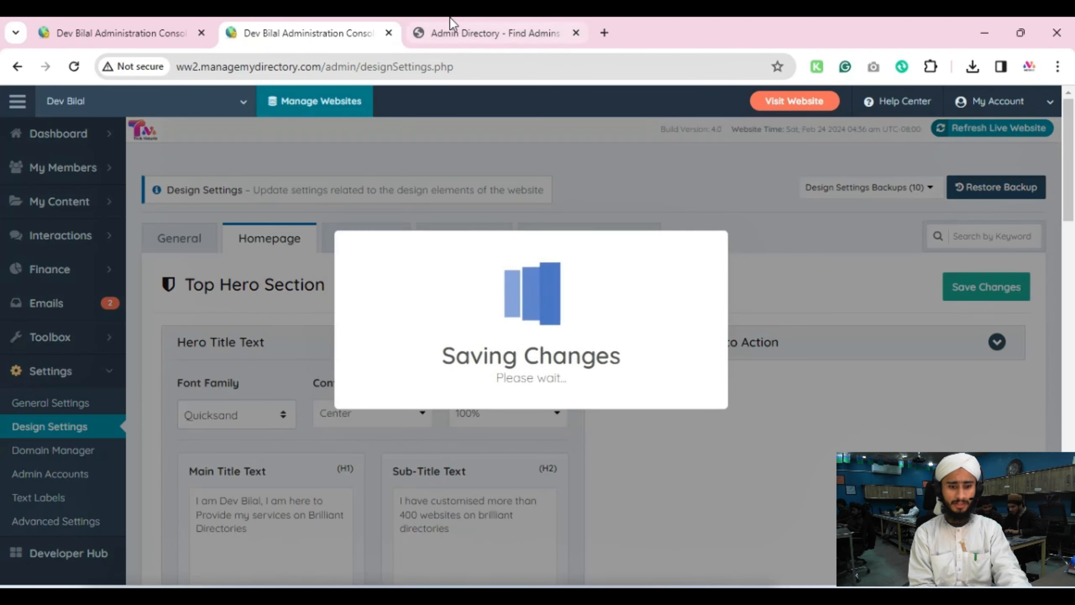
left_click(452, 25)
left_click(71, 69)
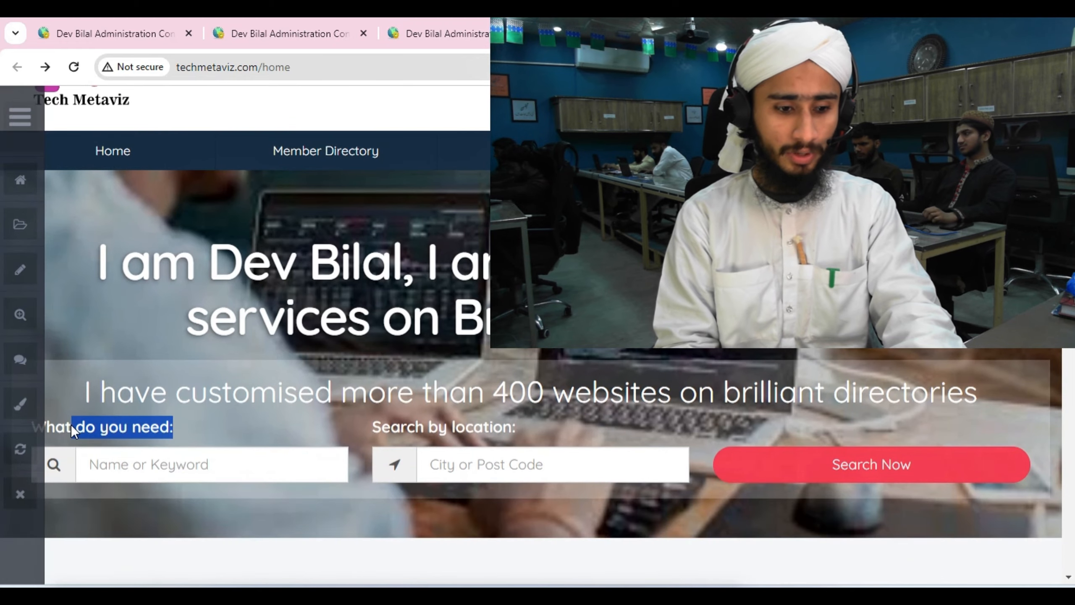
Examine the hero search box on the live homepage, including its keyword and location labels and fields
left_click_drag(173, 429, 150, 423)
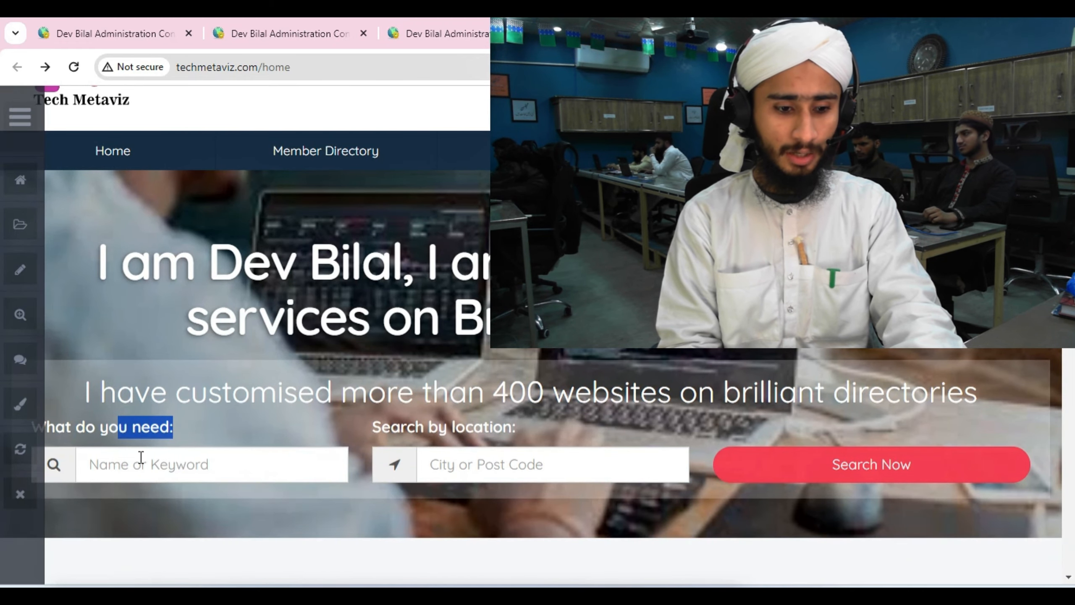
left_click(169, 462)
left_click_drag(508, 411, 415, 423)
left_click(405, 432)
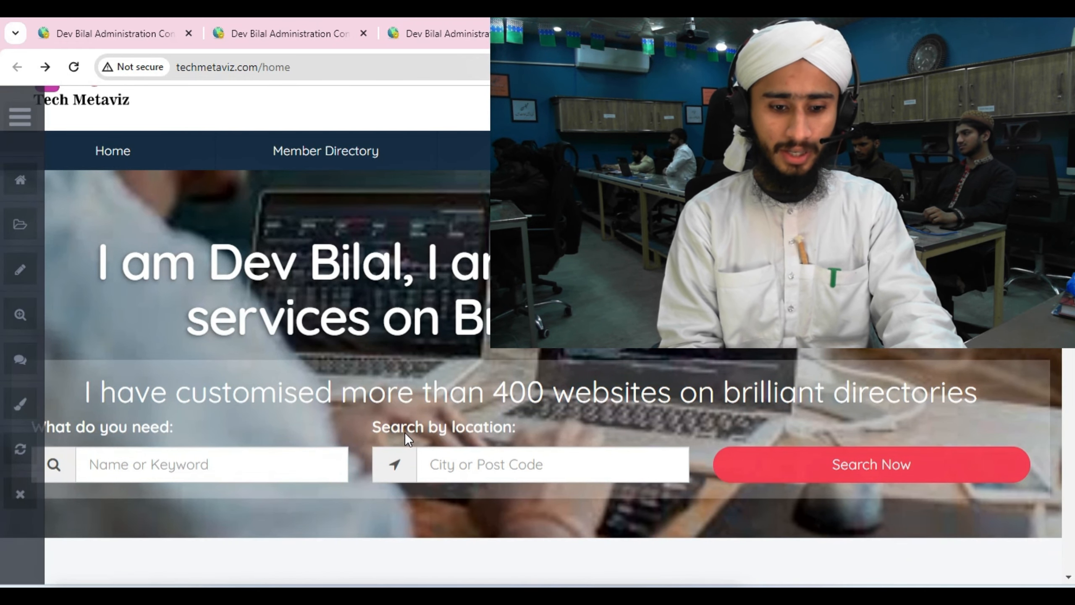